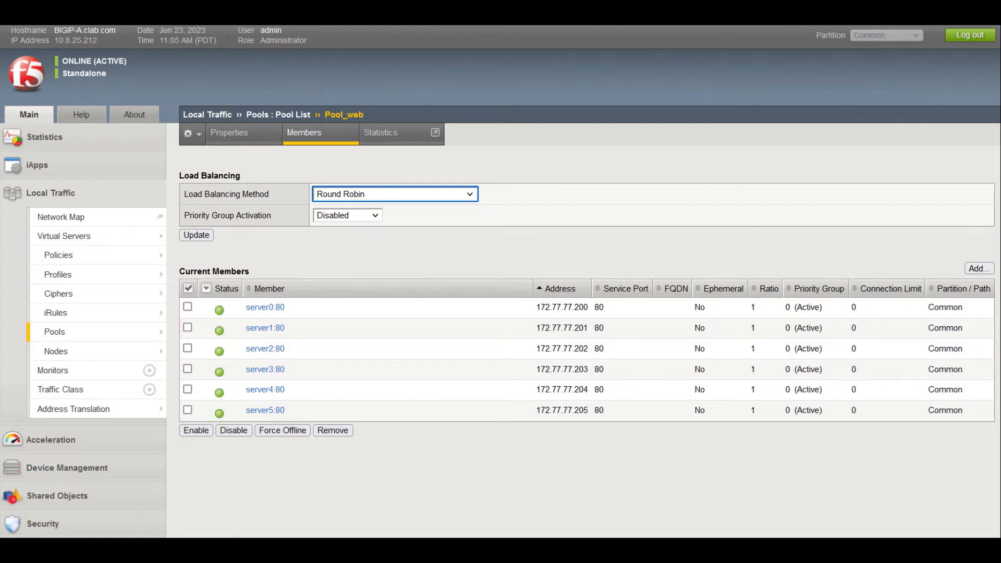
- Reload the TurnKey LAMP page four times, watching the answering Server addr change
{"action": "left_click", "coordinate": [460, 248]}
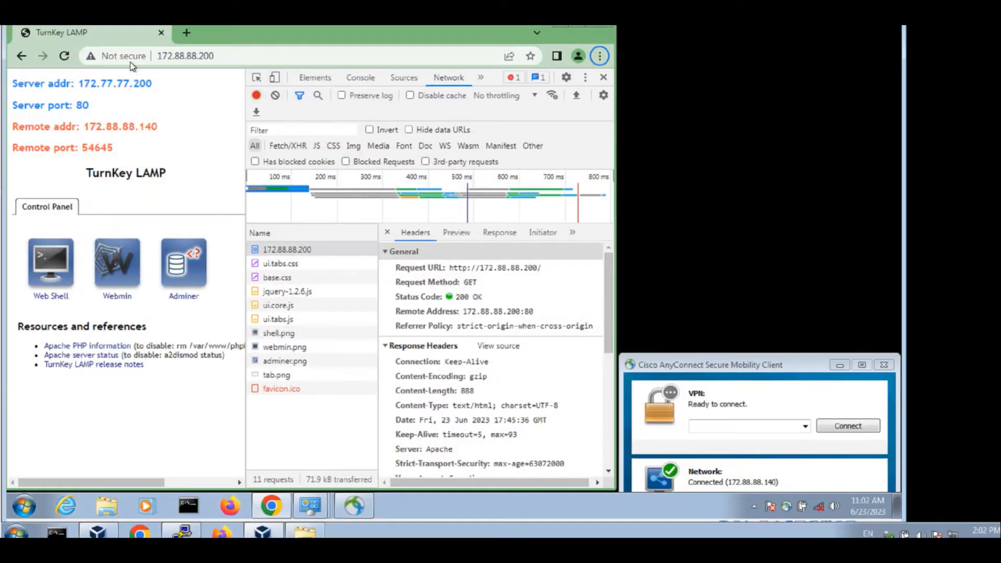
{"action": "left_click", "coordinate": [65, 57]}
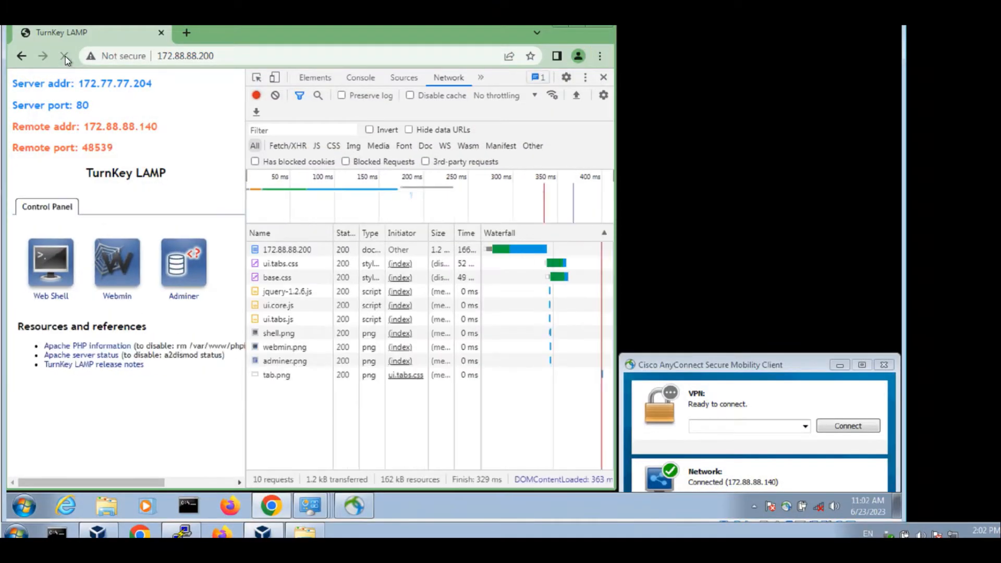
{"action": "left_click", "coordinate": [64, 57]}
{"action": "left_click", "coordinate": [65, 57]}
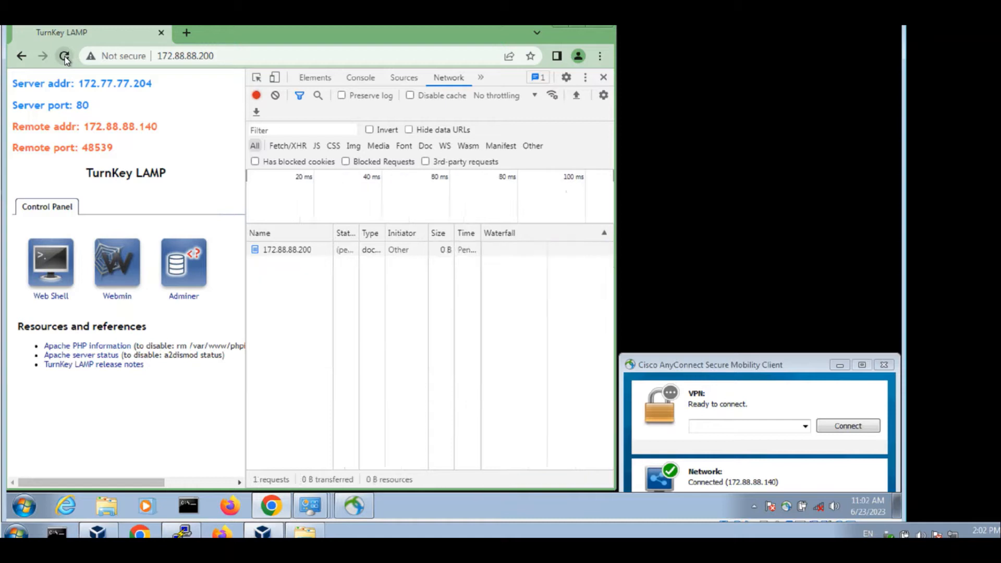
{"action": "left_click", "coordinate": [64, 56]}
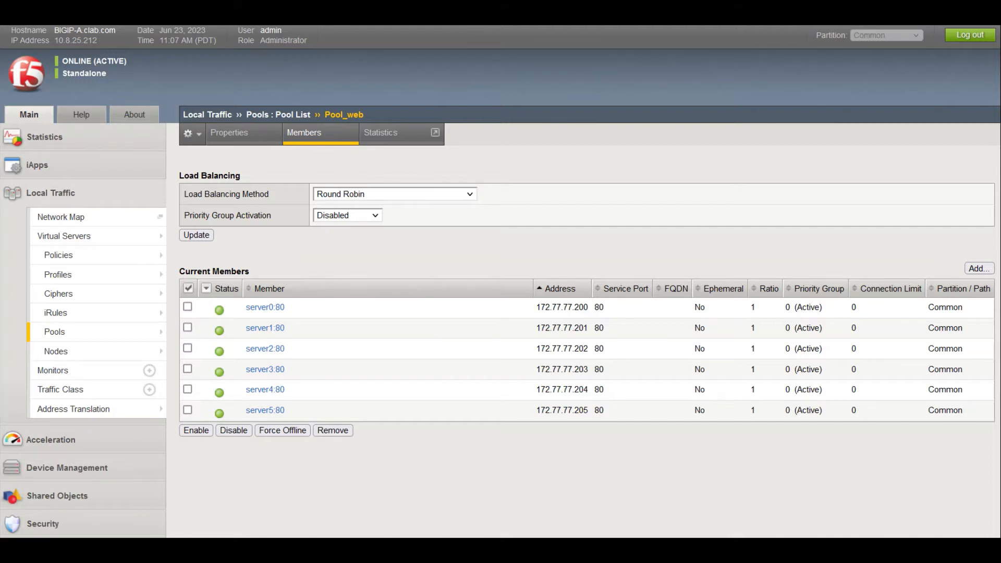
- Open vs_http1 from the Virtual Server List and save source_addr as its Default Persistence Profile
{"action": "left_click", "coordinate": [48, 188]}
{"action": "left_click", "coordinate": [60, 197]}
{"action": "mouse_move", "coordinate": [103, 243]}
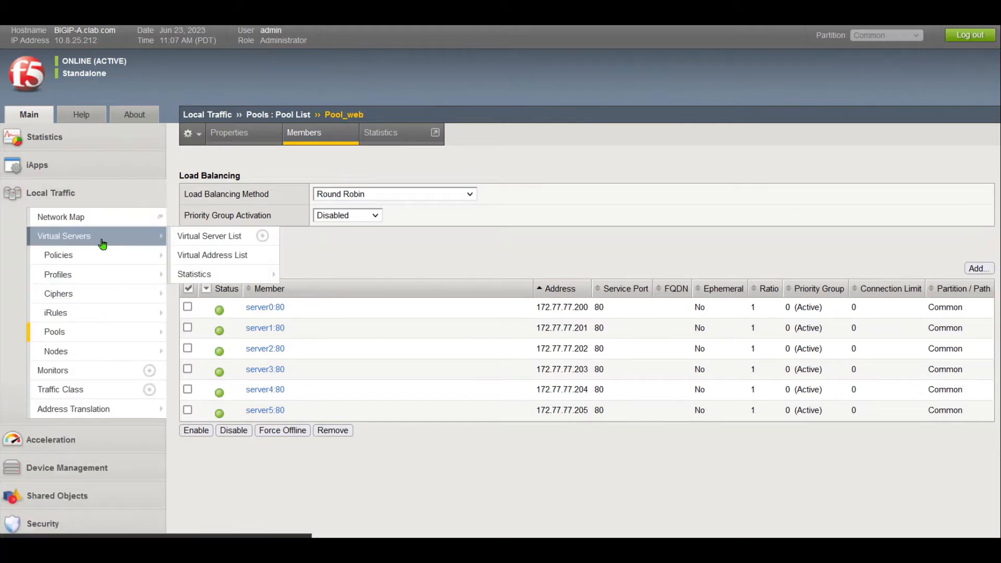
{"action": "left_click", "coordinate": [224, 236]}
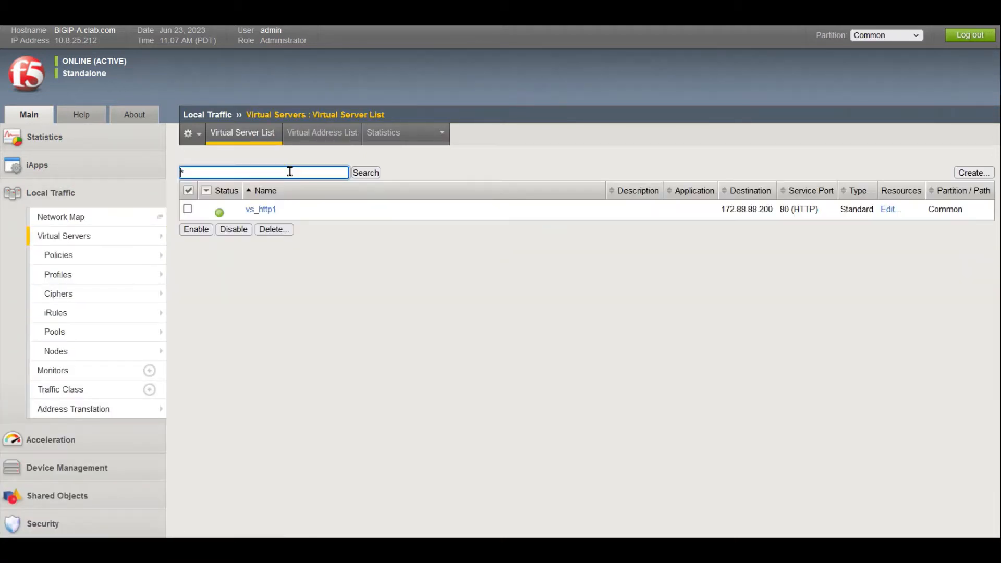
{"action": "left_click", "coordinate": [272, 214]}
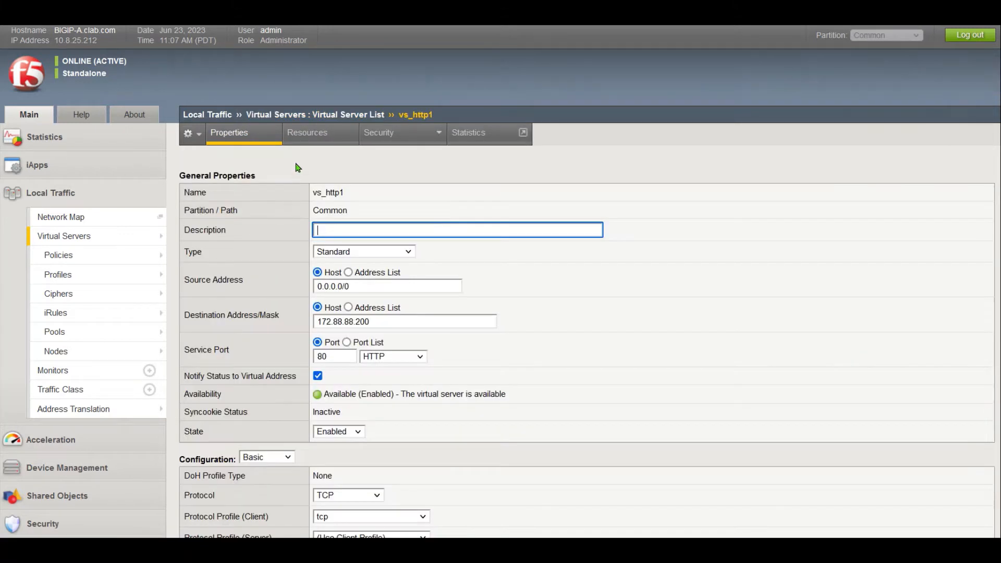
{"action": "left_click", "coordinate": [309, 136]}
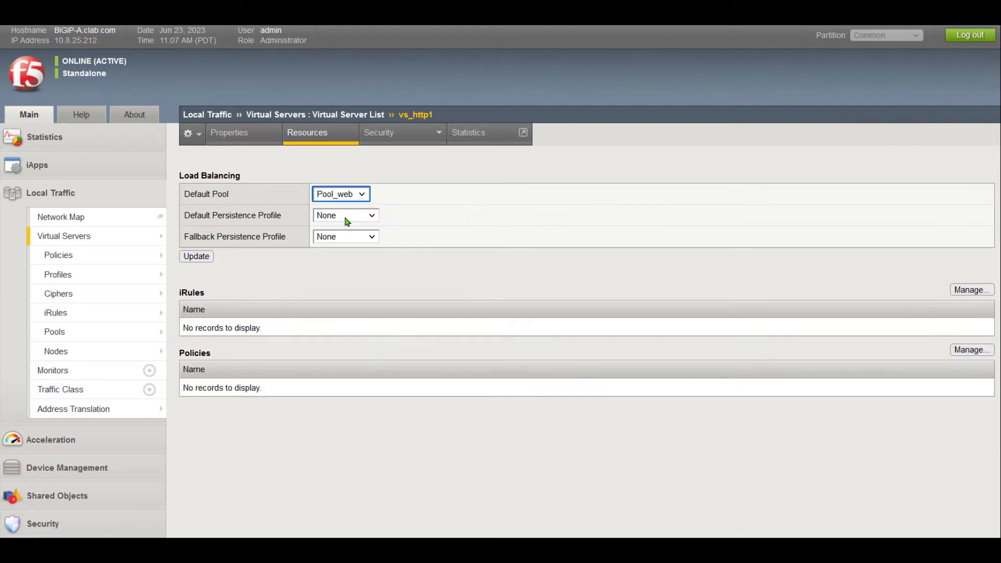
{"action": "left_click", "coordinate": [348, 218]}
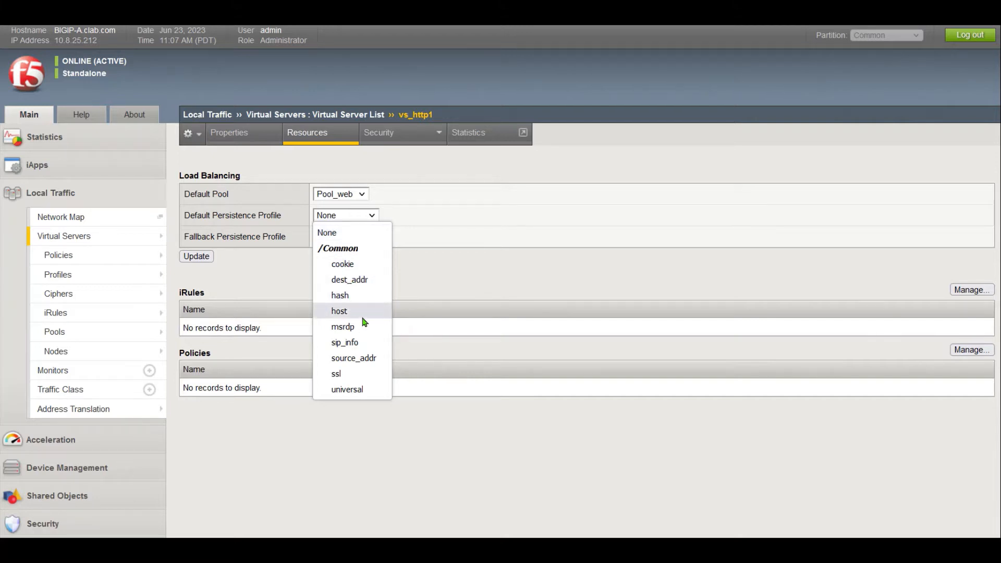
{"action": "left_click", "coordinate": [357, 359]}
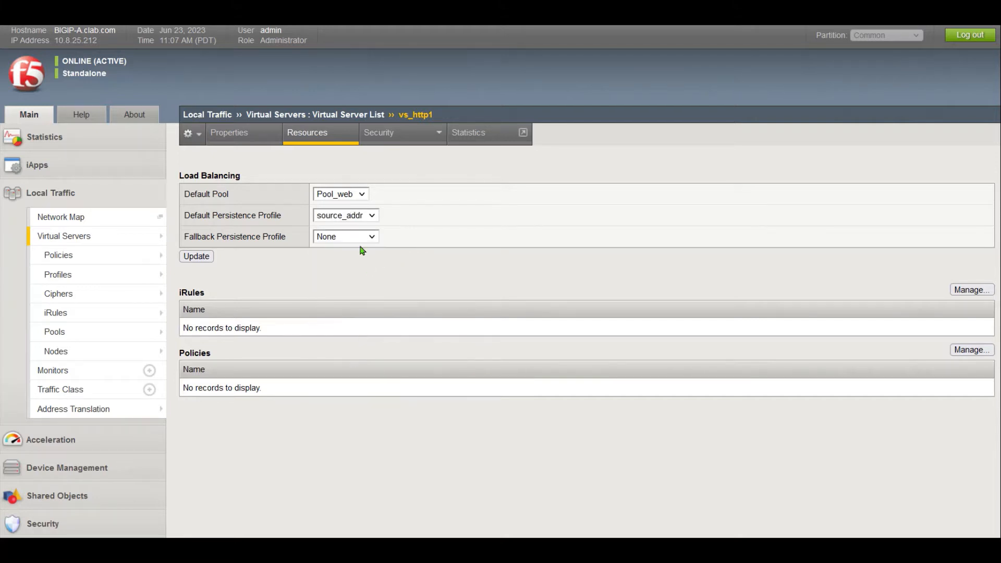
{"action": "left_click", "coordinate": [198, 257]}
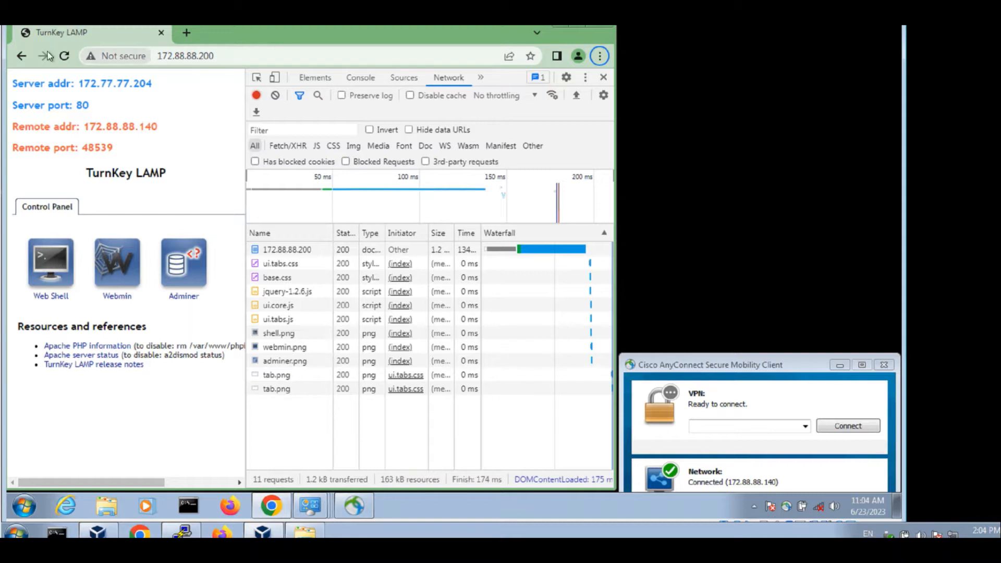
- Reload the page seven times, confirming Server addr stays 172.77.77.200 each time
{"action": "left_click", "coordinate": [64, 58]}
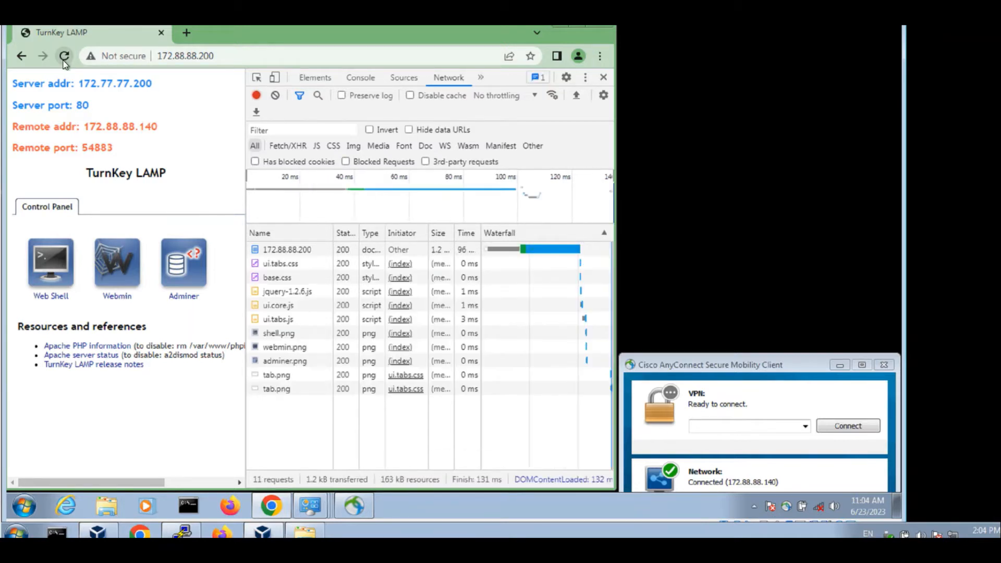
{"action": "left_click", "coordinate": [63, 56]}
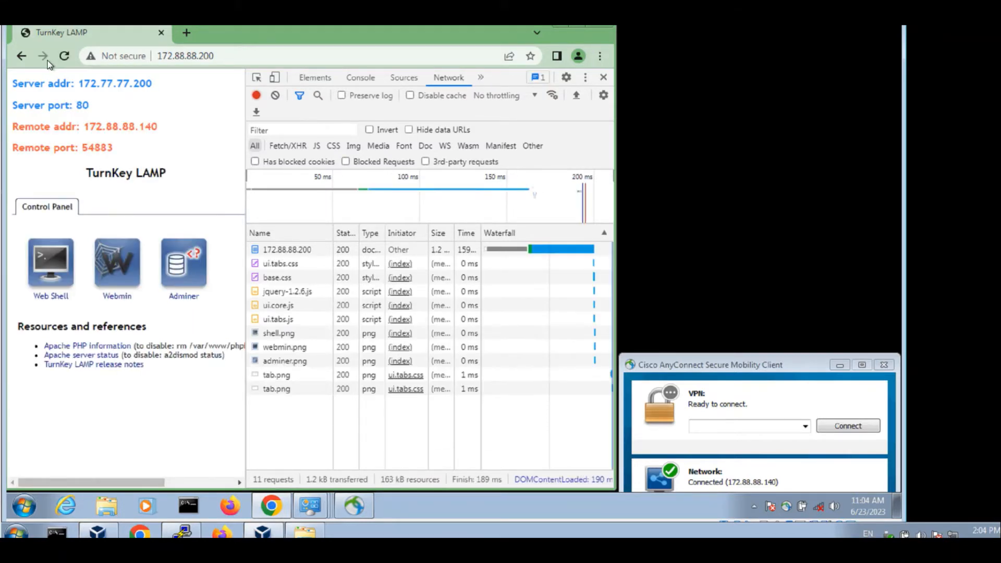
{"action": "left_click", "coordinate": [63, 56]}
{"action": "left_click_drag", "start_coordinate": [23, 84], "coordinate": [163, 88]}
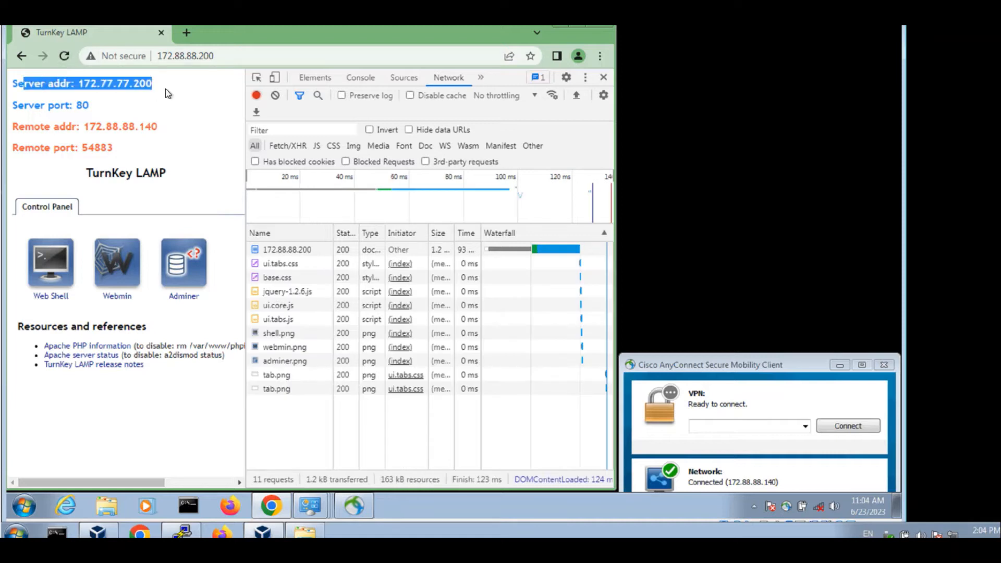
{"action": "left_click", "coordinate": [163, 88]}
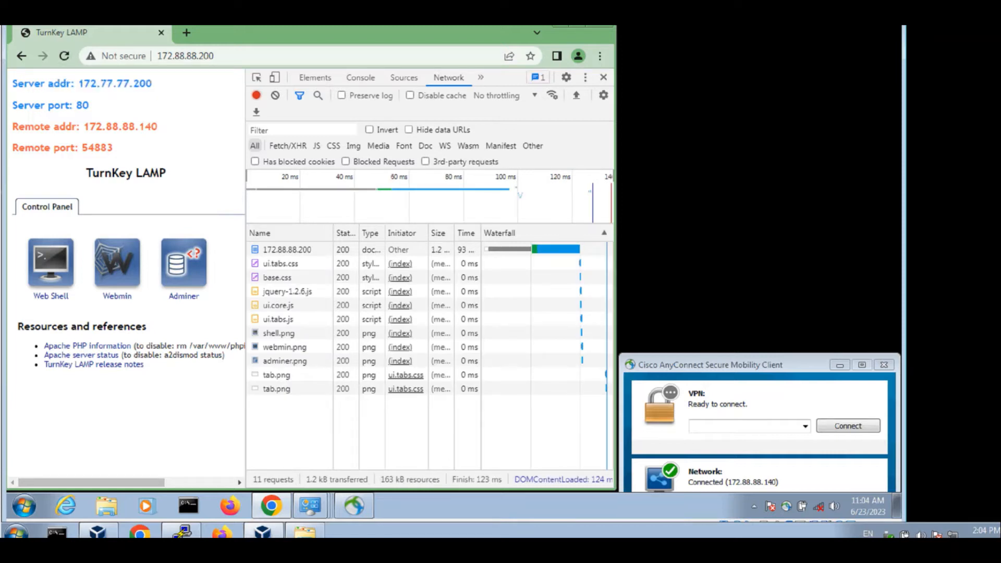
{"action": "left_click", "coordinate": [64, 56]}
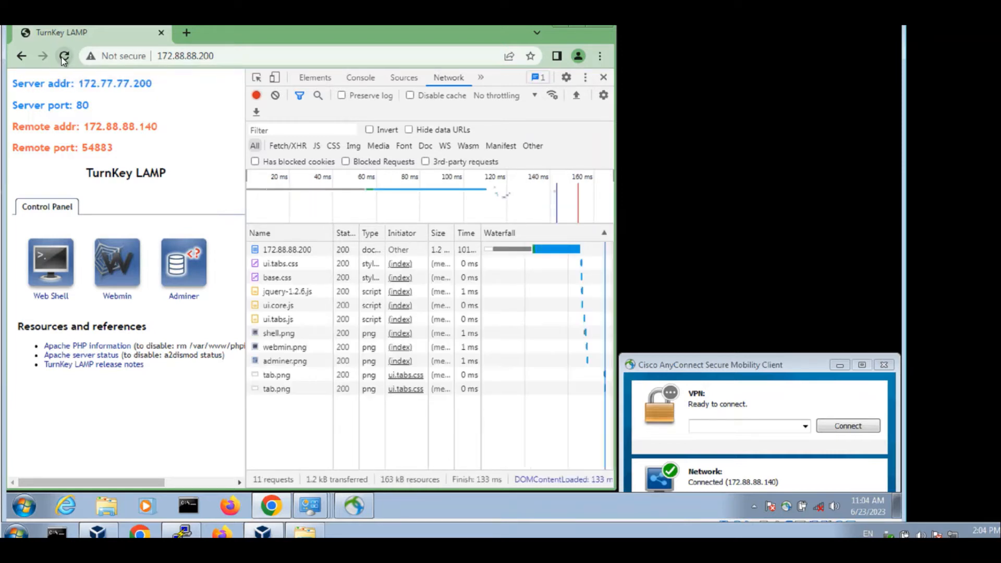
{"action": "left_click", "coordinate": [63, 57]}
{"action": "left_click", "coordinate": [59, 57]}
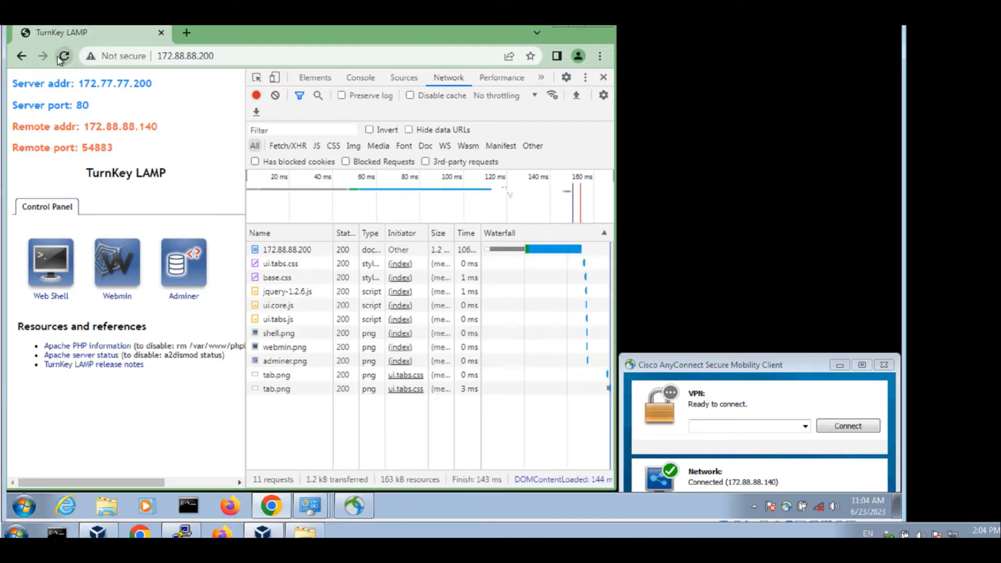
{"action": "left_click", "coordinate": [59, 58]}
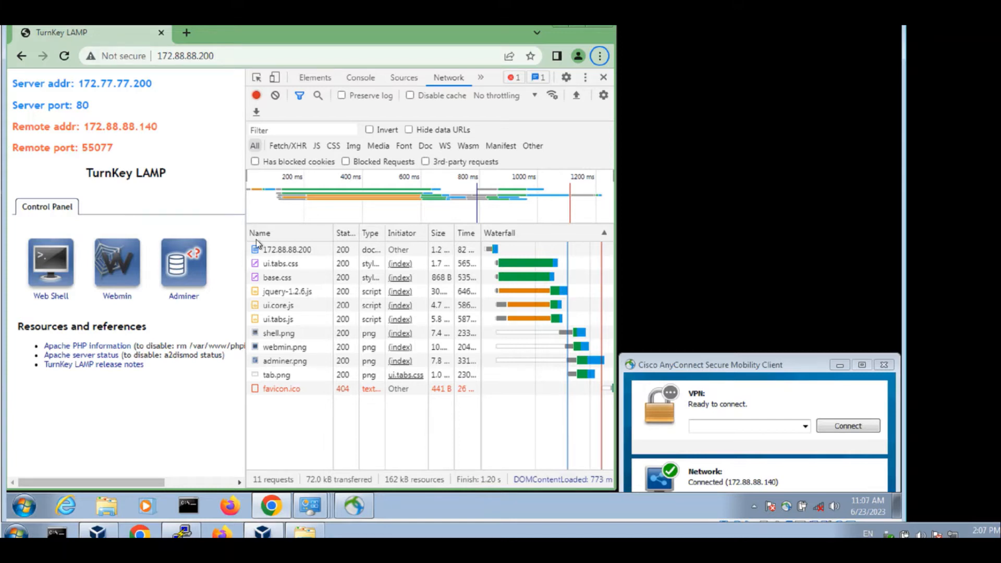
- Select the 172.88.88.200 request and scroll its Headers down to Request Headers
{"action": "left_click", "coordinate": [287, 251]}
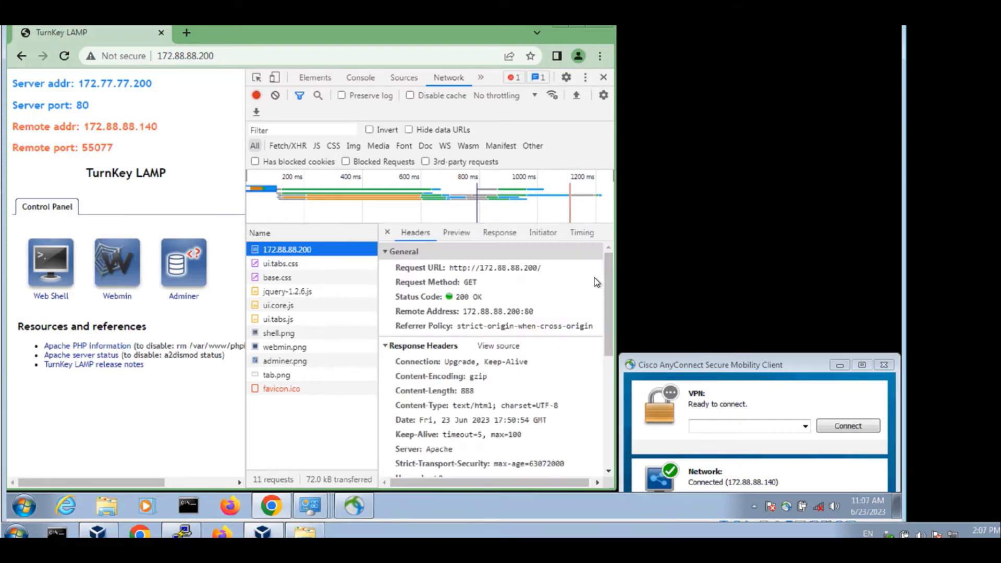
{"action": "left_click_drag", "start_coordinate": [608, 301], "coordinate": [610, 453]}
{"action": "left_click", "coordinate": [589, 386]}
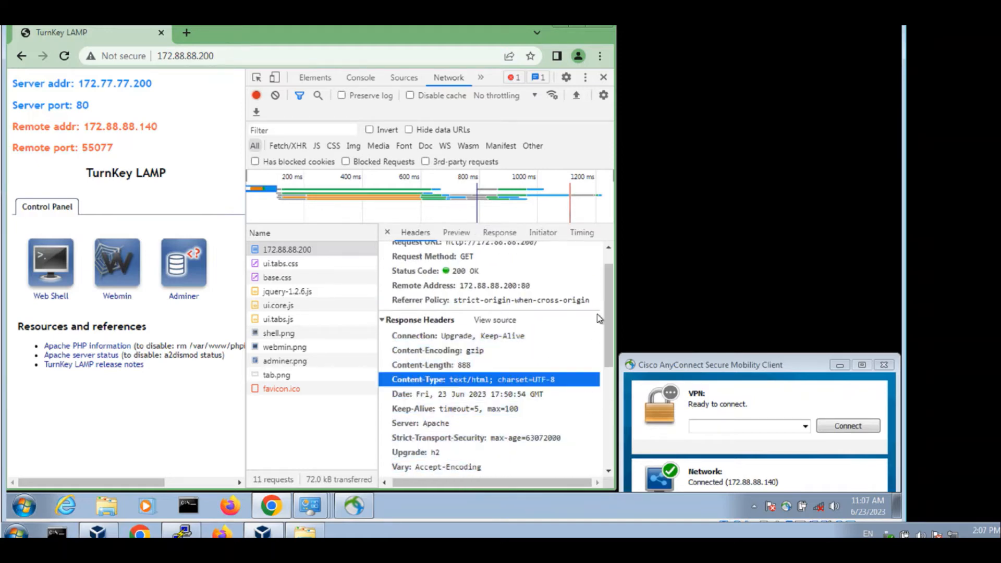
{"action": "left_click_drag", "start_coordinate": [607, 305], "coordinate": [604, 461]}
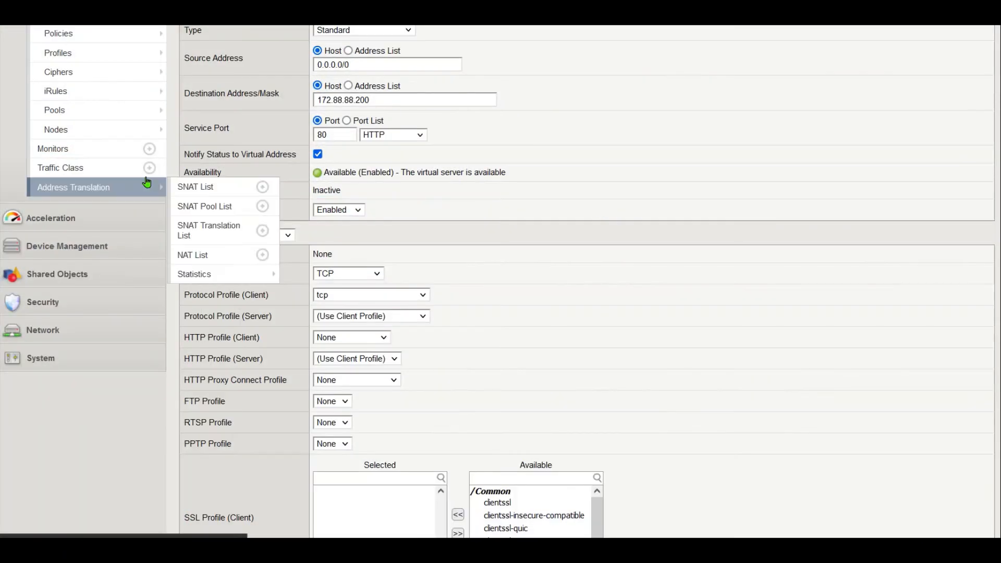
- Set vs_http1's Default Persistence Profile to cookie, update, and highlight the 01070309:3 error
{"action": "scroll", "coordinate": [370, 174], "scroll_direction": "up", "scroll_amount": 3}
{"action": "scroll", "coordinate": [370, 174], "scroll_direction": "down", "scroll_amount": 2}
{"action": "scroll", "coordinate": [365, 156], "scroll_direction": "down", "scroll_amount": 4}
{"action": "scroll", "coordinate": [344, 133], "scroll_direction": "up", "scroll_amount": 7}
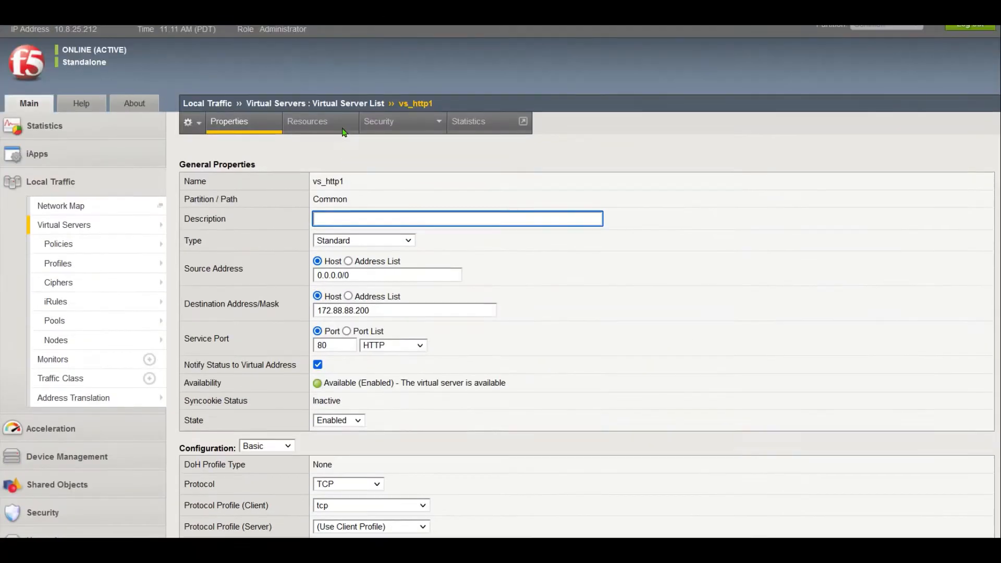
{"action": "left_click", "coordinate": [326, 135]}
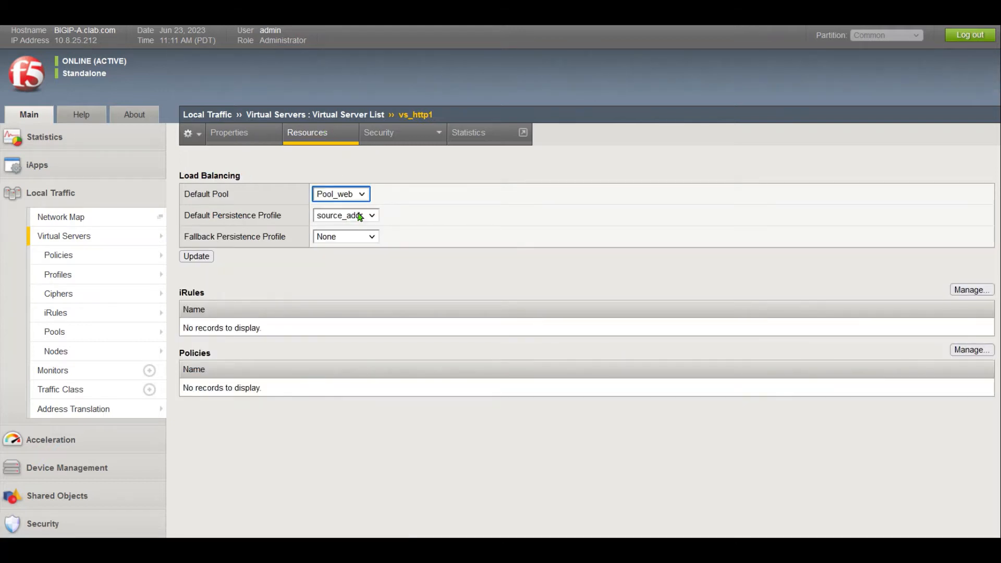
{"action": "left_click", "coordinate": [360, 215]}
{"action": "left_click", "coordinate": [353, 264]}
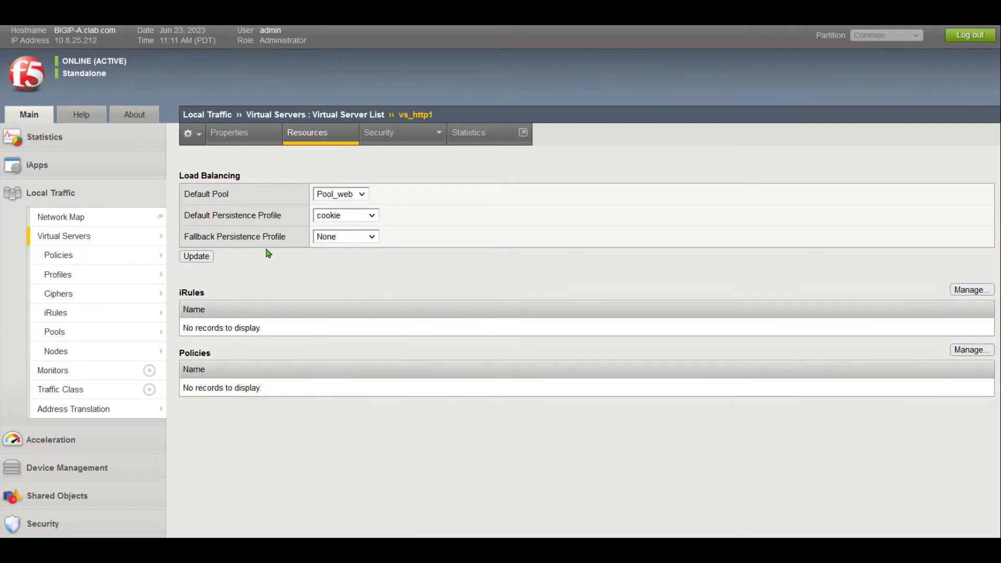
{"action": "left_click", "coordinate": [203, 256]}
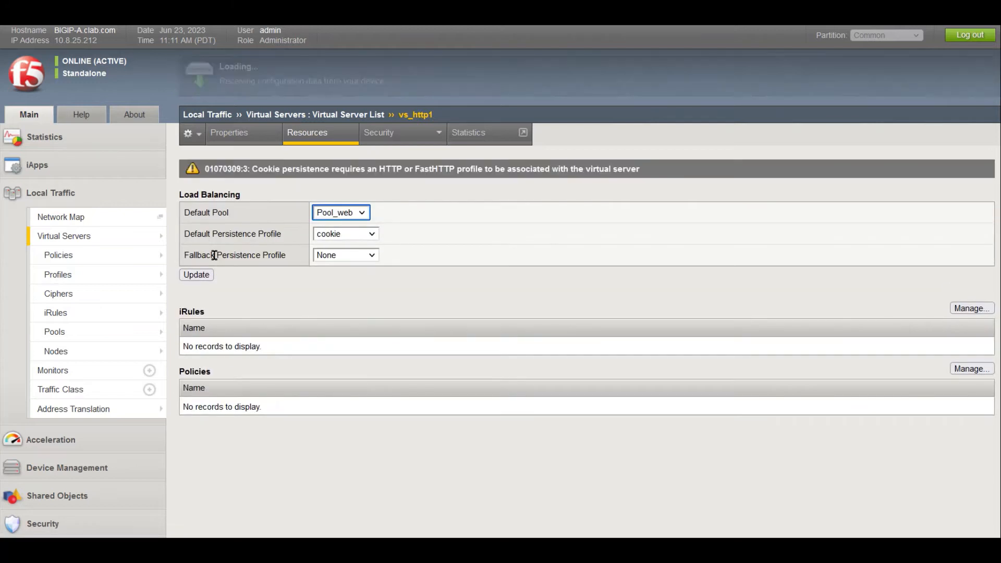
{"action": "left_click_drag", "start_coordinate": [243, 169], "coordinate": [332, 169]}
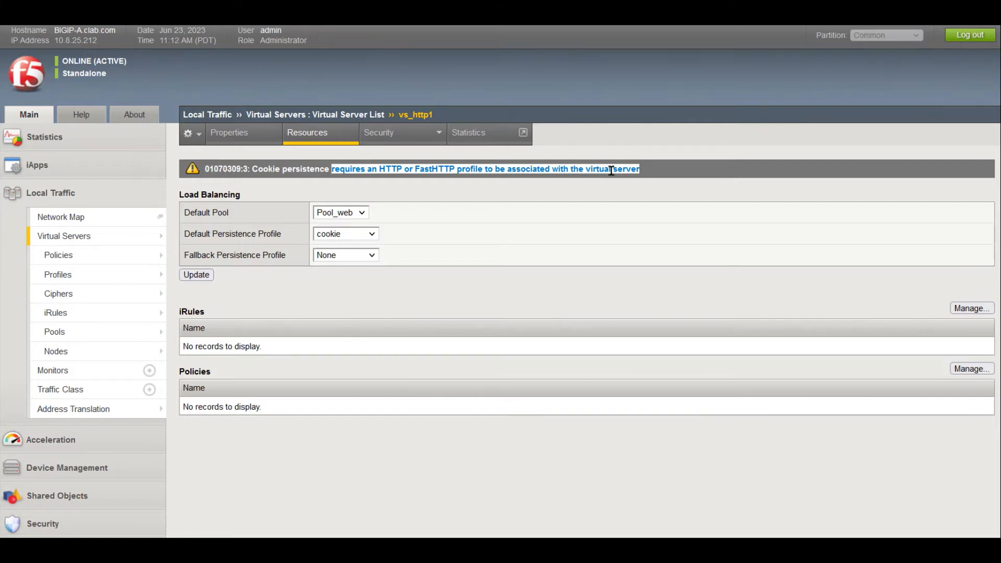
- Set vs_http1's HTTP Profile (Client) to http on the Properties tab and update
{"action": "left_click", "coordinate": [221, 137]}
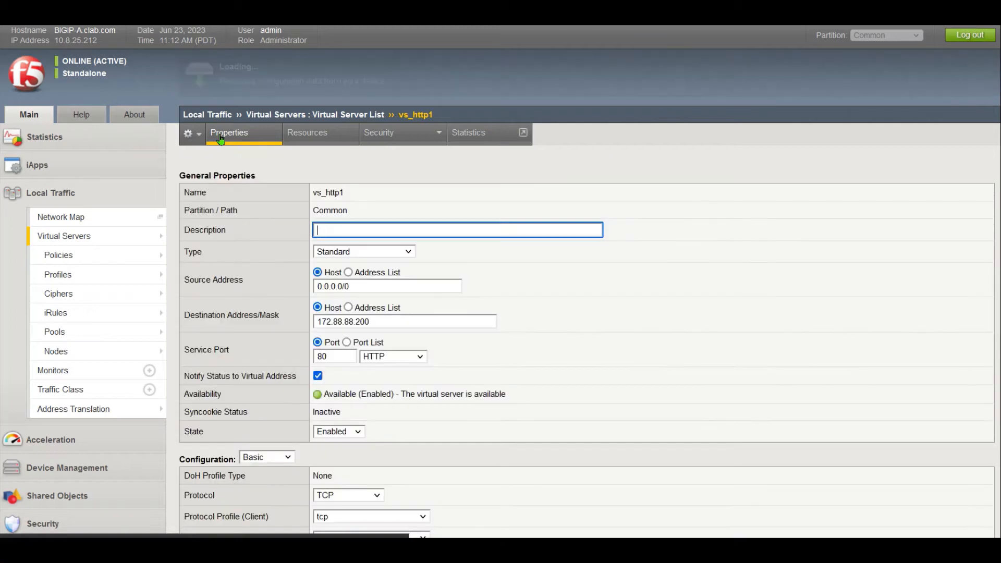
{"action": "scroll", "coordinate": [655, 357], "scroll_direction": "down", "scroll_amount": 2}
{"action": "scroll", "coordinate": [319, 288], "scroll_direction": "down", "scroll_amount": 2}
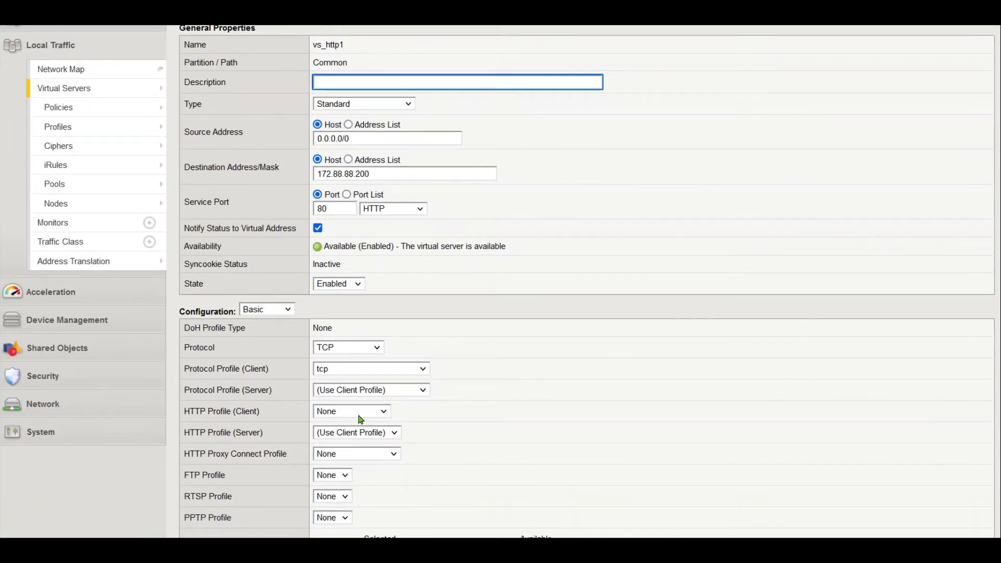
{"action": "left_click", "coordinate": [359, 416]}
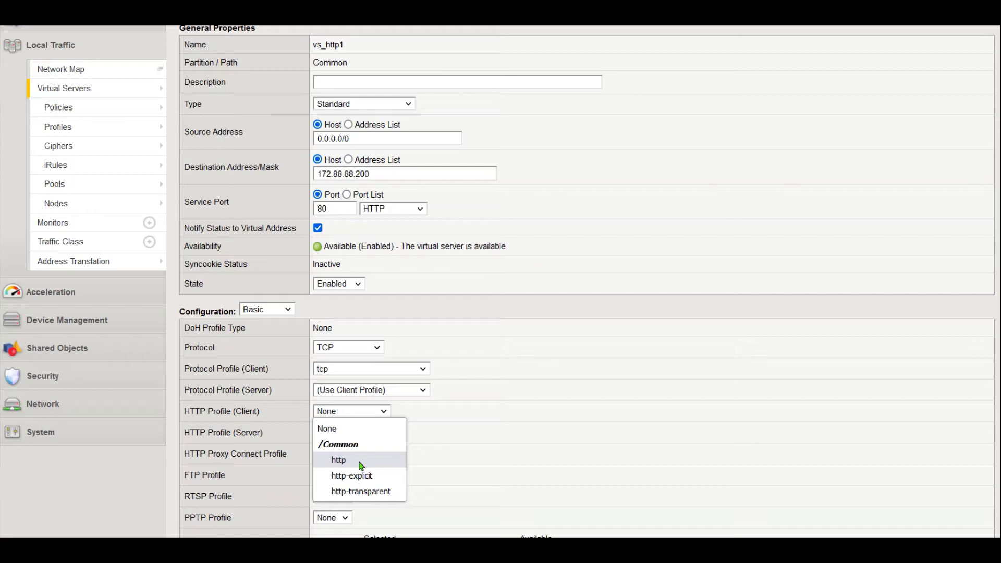
{"action": "left_click", "coordinate": [338, 459]}
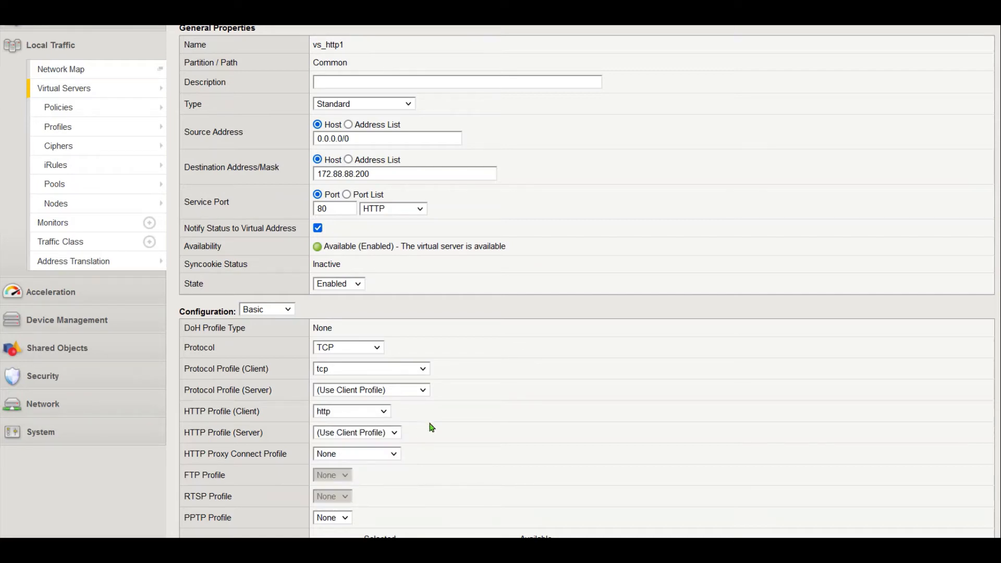
{"action": "scroll", "coordinate": [471, 404], "scroll_direction": "down", "scroll_amount": 5}
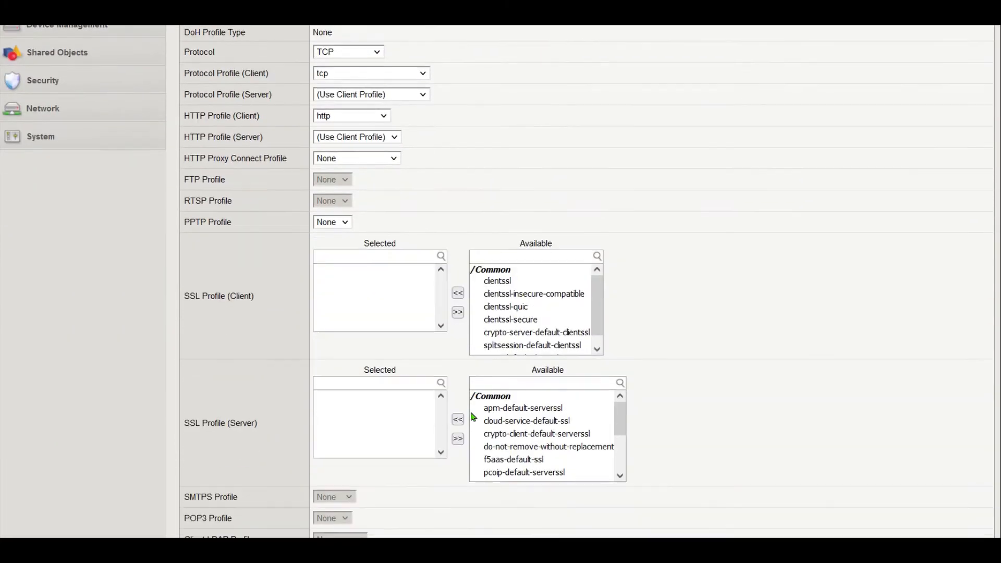
{"action": "scroll", "coordinate": [474, 380], "scroll_direction": "down", "scroll_amount": 3}
{"action": "scroll", "coordinate": [443, 438], "scroll_direction": "up", "scroll_amount": 3}
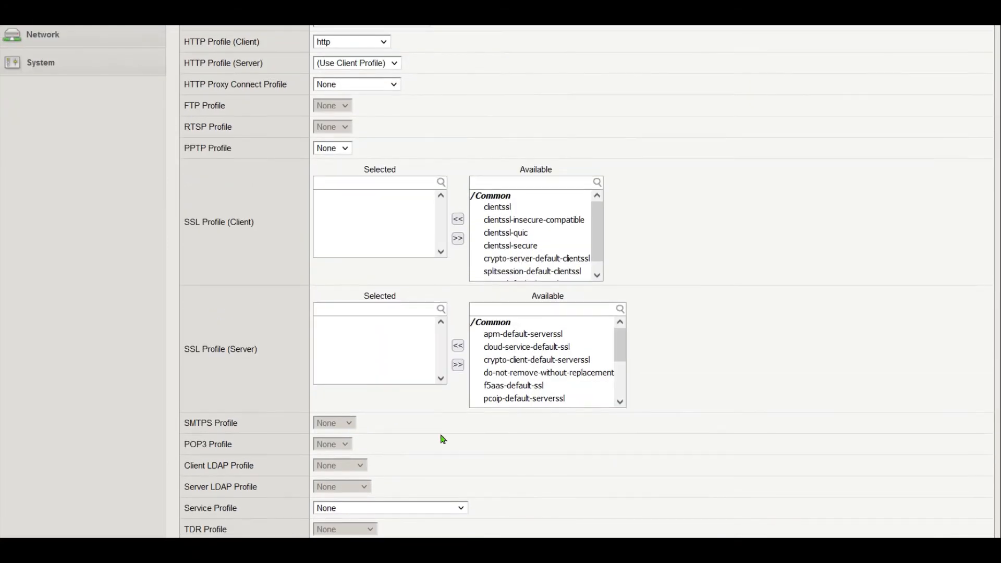
{"action": "scroll", "coordinate": [831, 308], "scroll_direction": "down", "scroll_amount": 3}
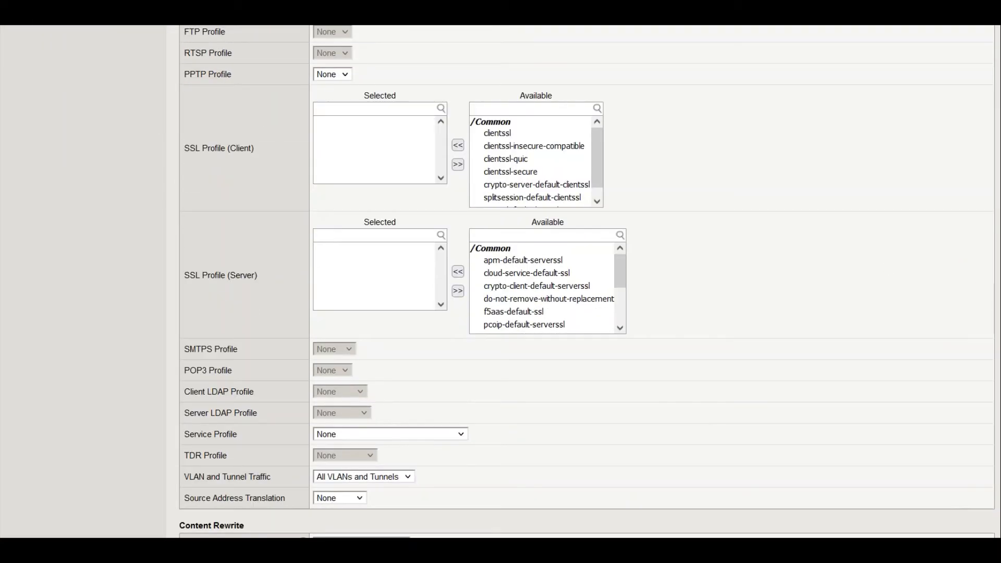
{"action": "scroll", "coordinate": [587, 282], "scroll_direction": "down", "scroll_amount": 5}
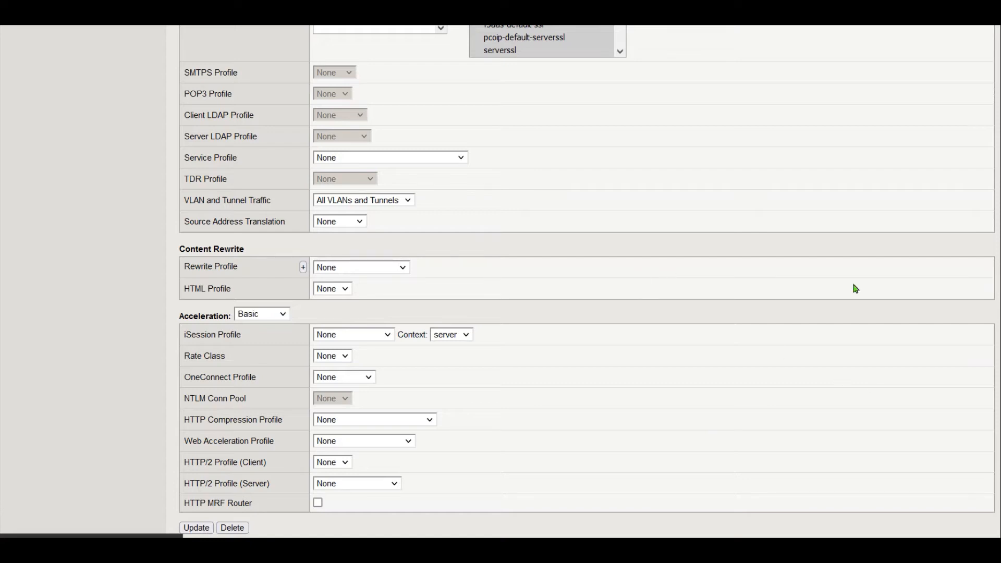
{"action": "scroll", "coordinate": [927, 324], "scroll_direction": "up", "scroll_amount": 15}
{"action": "left_click", "coordinate": [312, 89]}
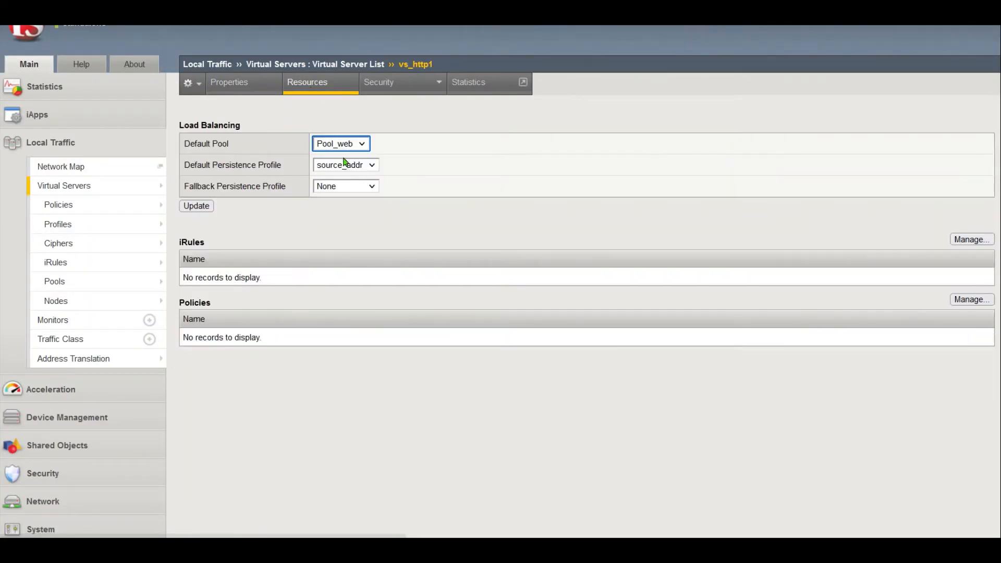
- Choose cookie as vs_http1's Default Persistence Profile and save it with Update
{"action": "left_click", "coordinate": [341, 165]}
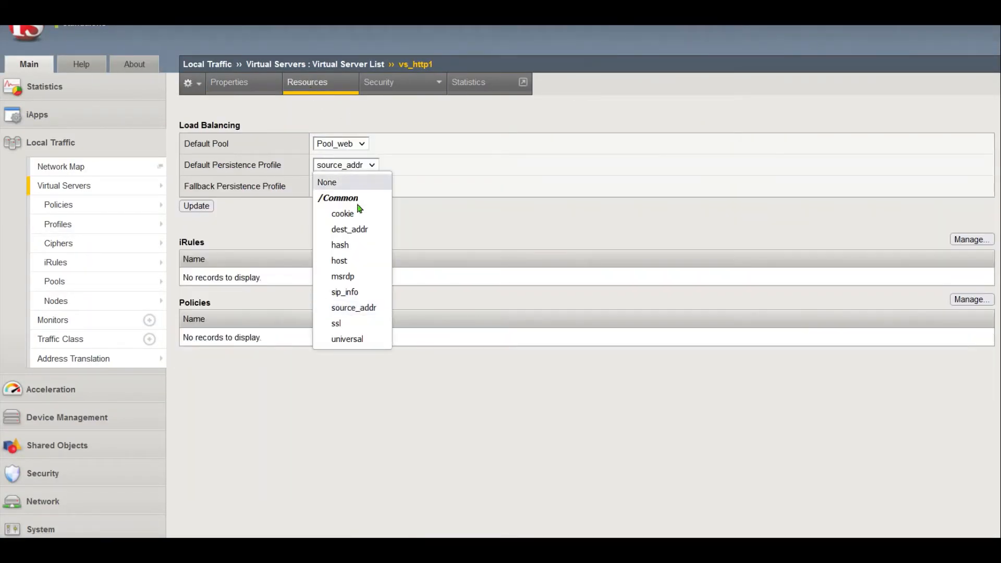
{"action": "left_click", "coordinate": [343, 213]}
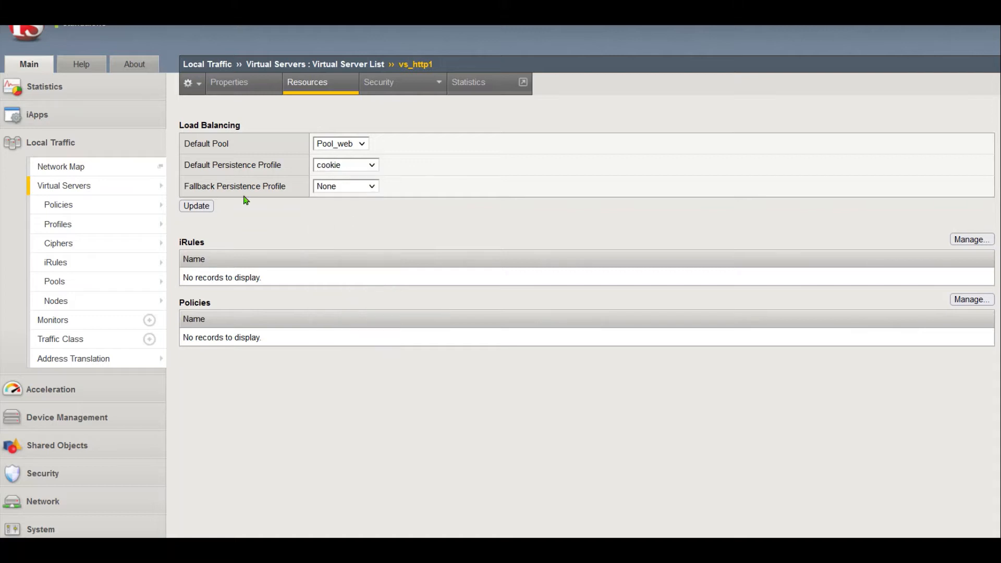
{"action": "left_click", "coordinate": [196, 206]}
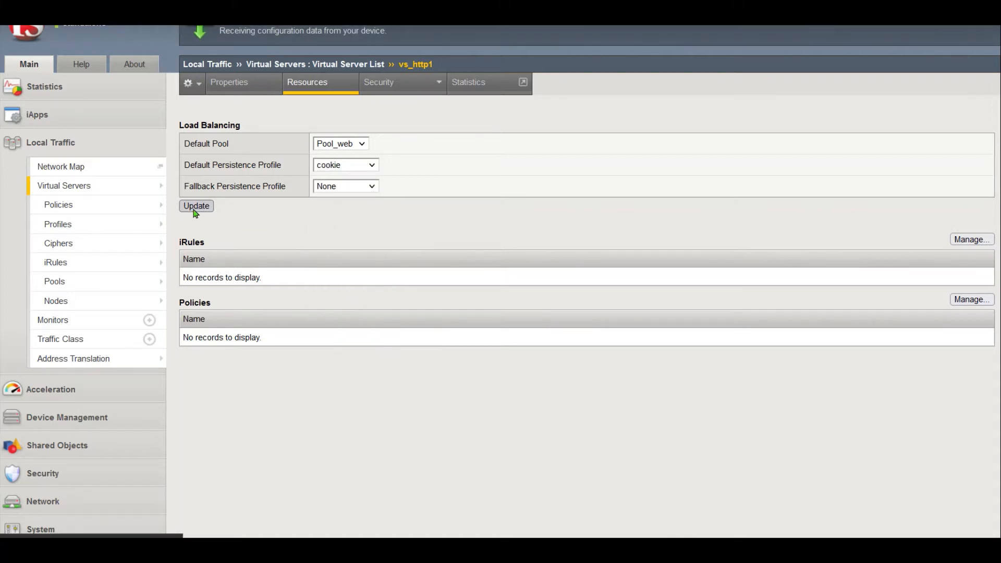
{"action": "left_click", "coordinate": [196, 207]}
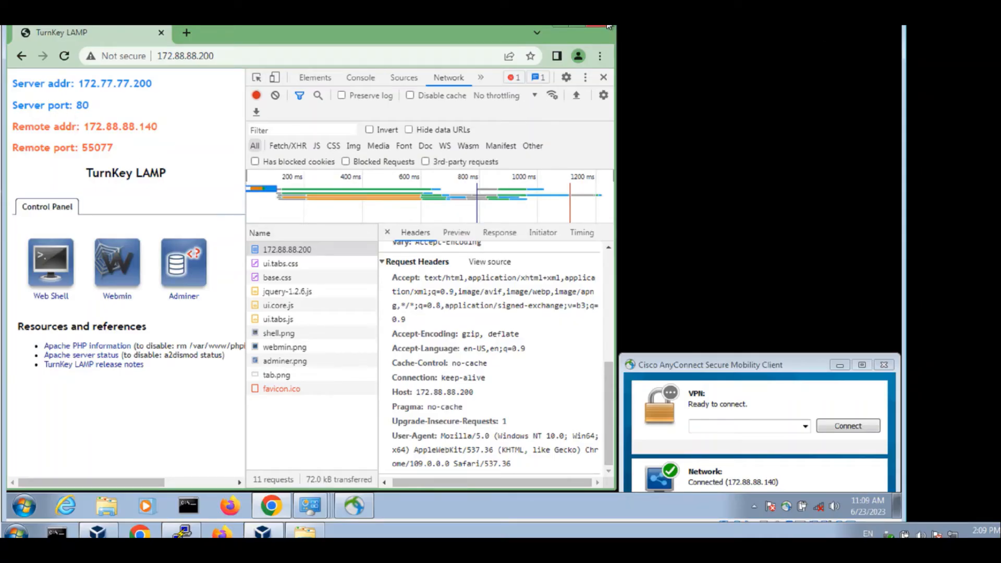
- Relaunch Chrome, load and reload 172.88.88.200, then open More tools in the ⋮ menu
{"action": "left_click", "coordinate": [607, 27]}
{"action": "double_click", "coordinate": [33, 253]}
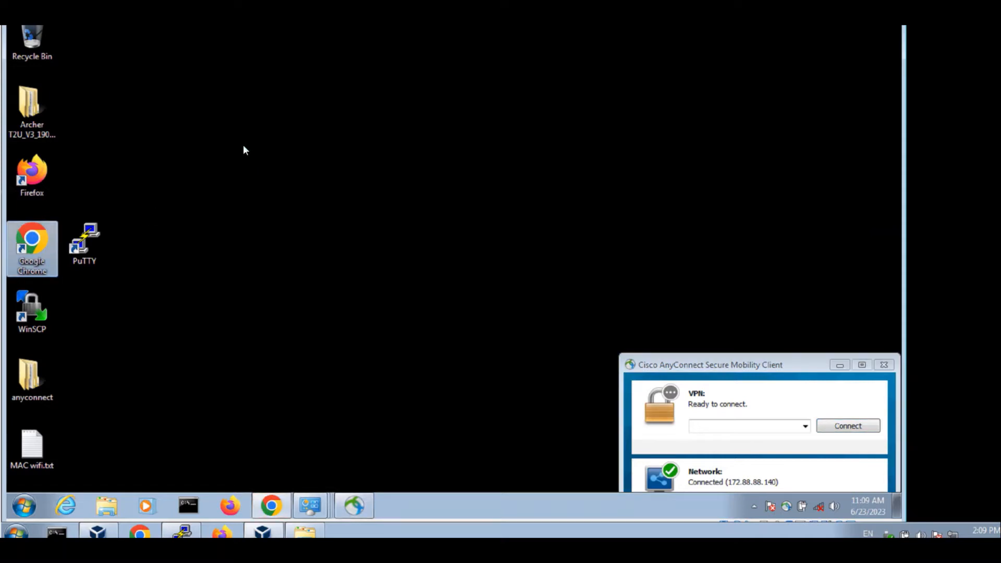
{"action": "type", "text": "172"}
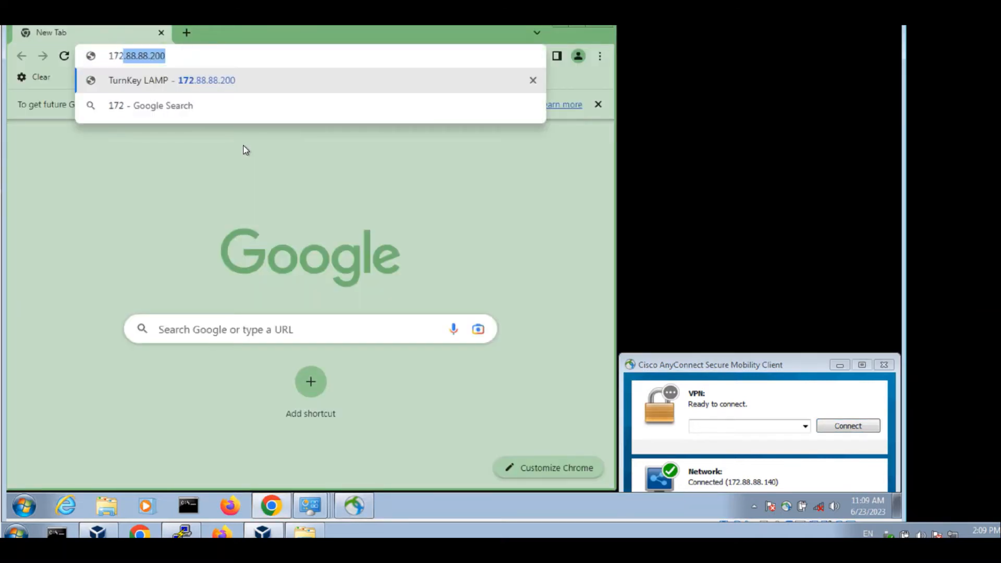
{"action": "key", "text": "Return"}
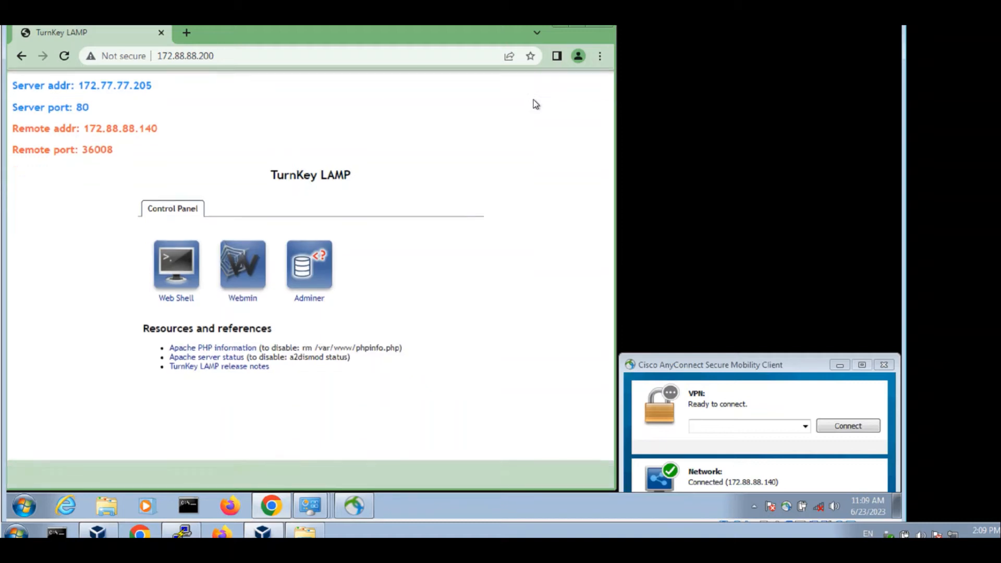
{"action": "left_click", "coordinate": [63, 63]}
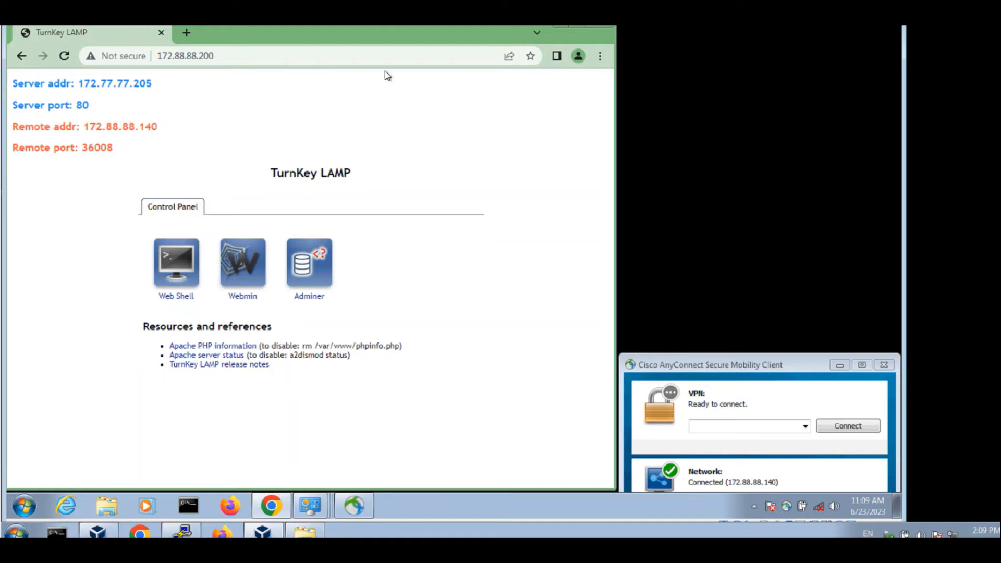
{"action": "left_click", "coordinate": [599, 56]}
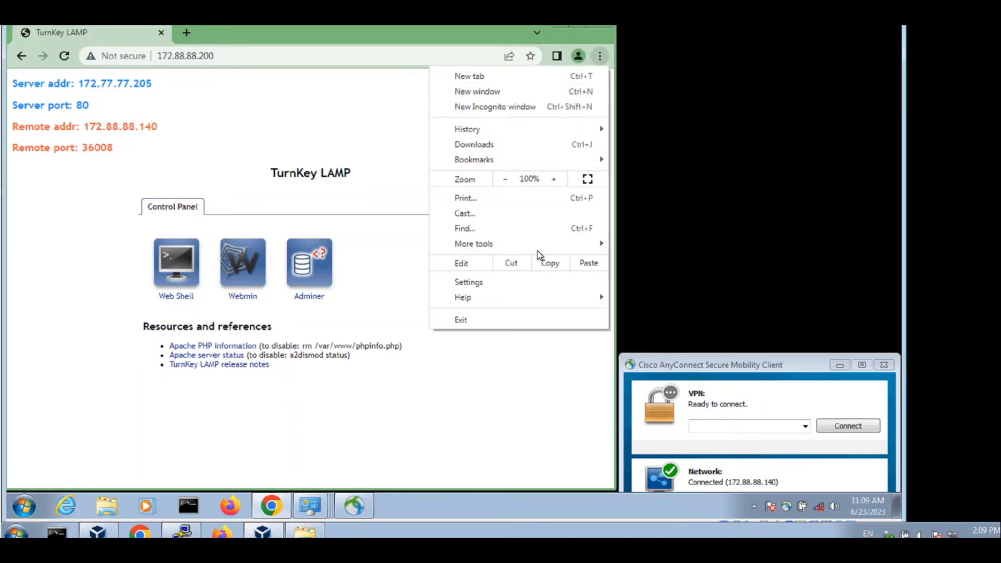
{"action": "mouse_move", "coordinate": [542, 249]}
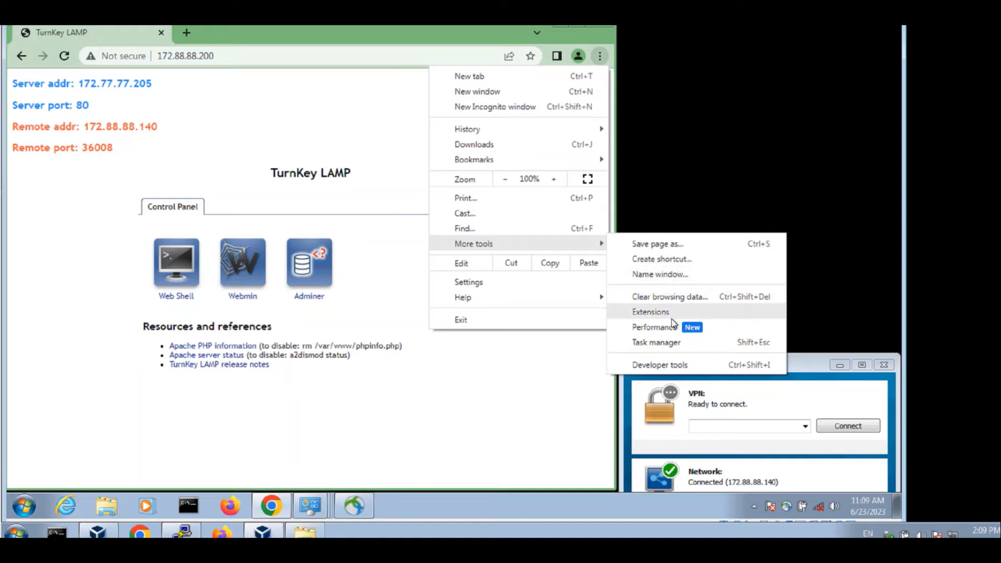
- Open Developer tools, reload, and select the BIGipServerPool_web Cookie line in the request headers
{"action": "left_click", "coordinate": [658, 364]}
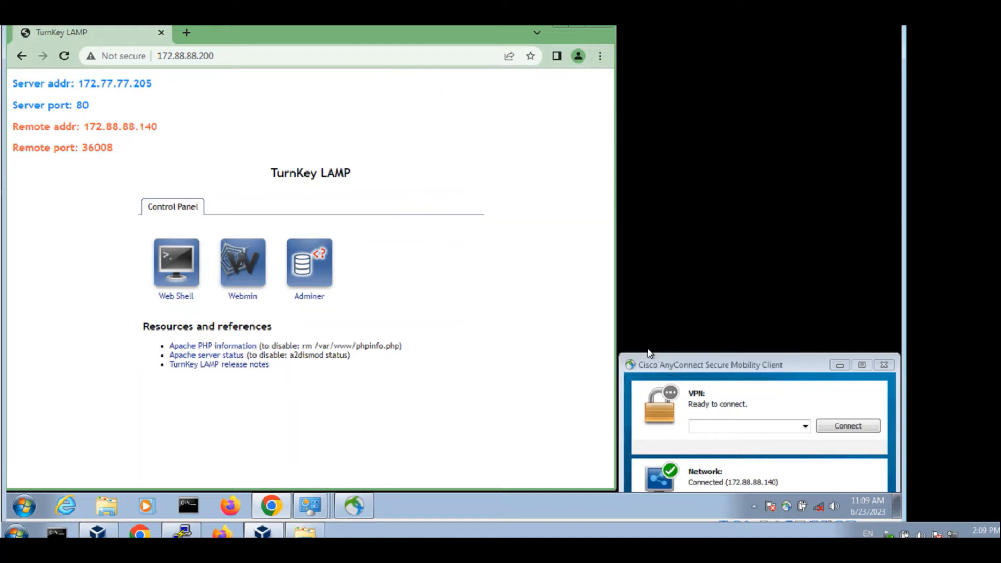
{"action": "left_click", "coordinate": [65, 57]}
{"action": "left_click", "coordinate": [299, 252]}
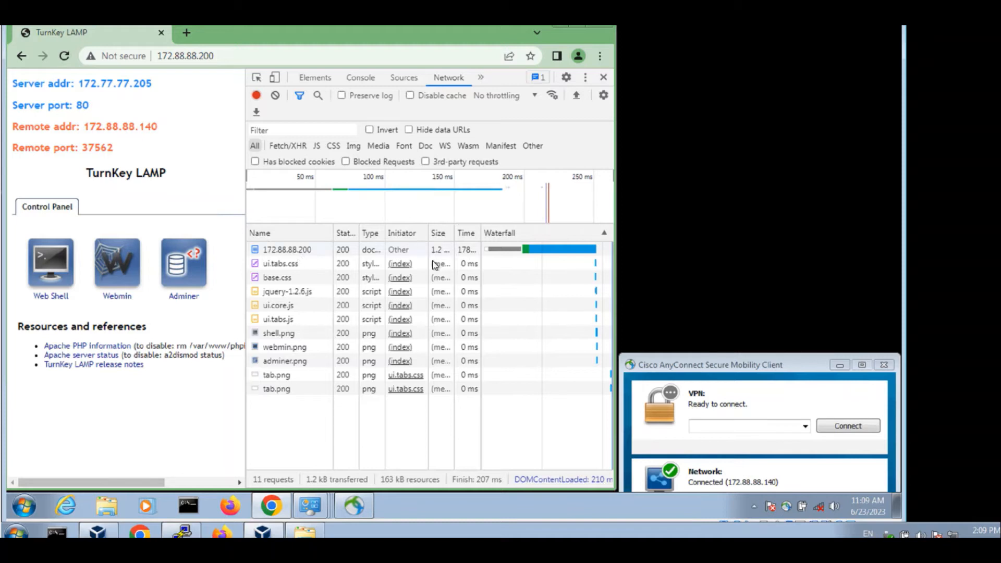
{"action": "left_click_drag", "start_coordinate": [610, 278], "coordinate": [609, 382]}
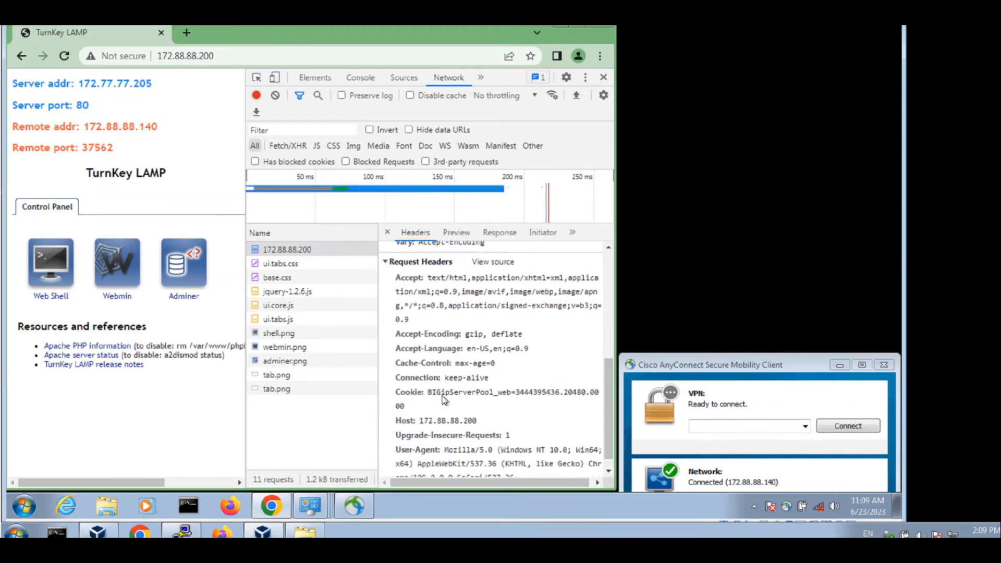
{"action": "left_click", "coordinate": [444, 400]}
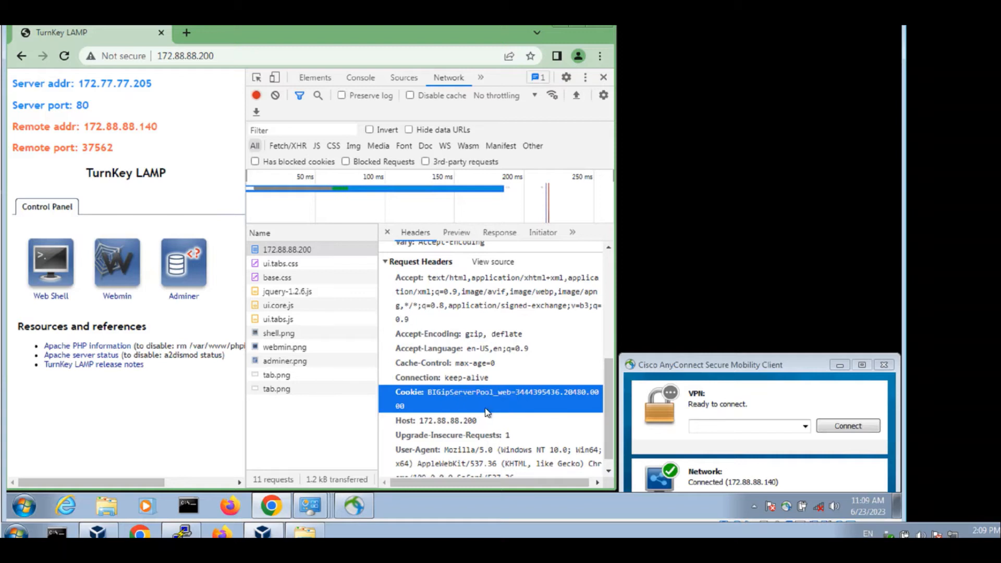
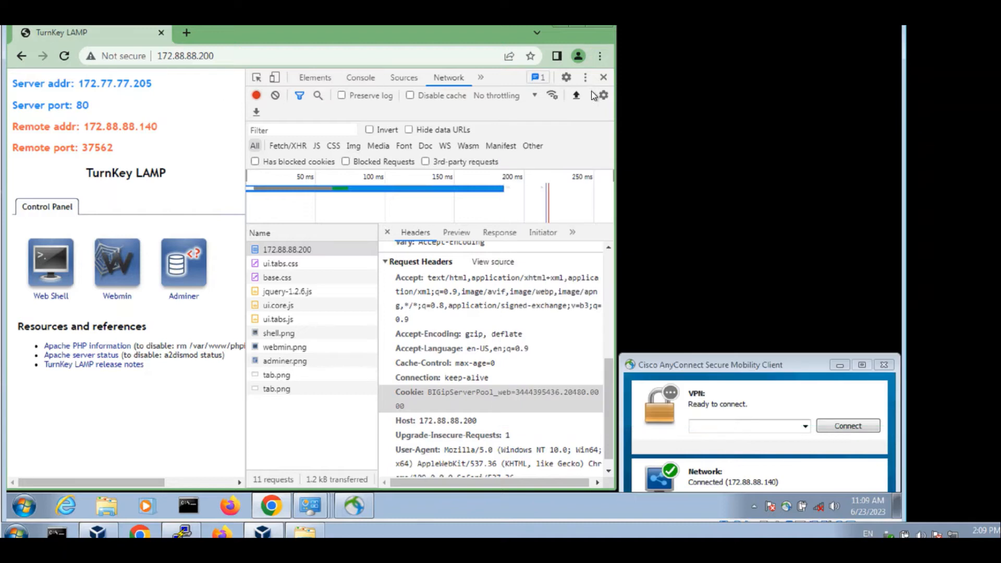
- Clear Chrome's browsing history, cookies and cached files for all time
{"action": "left_click", "coordinate": [195, 29]}
{"action": "type", "text": "clear"}
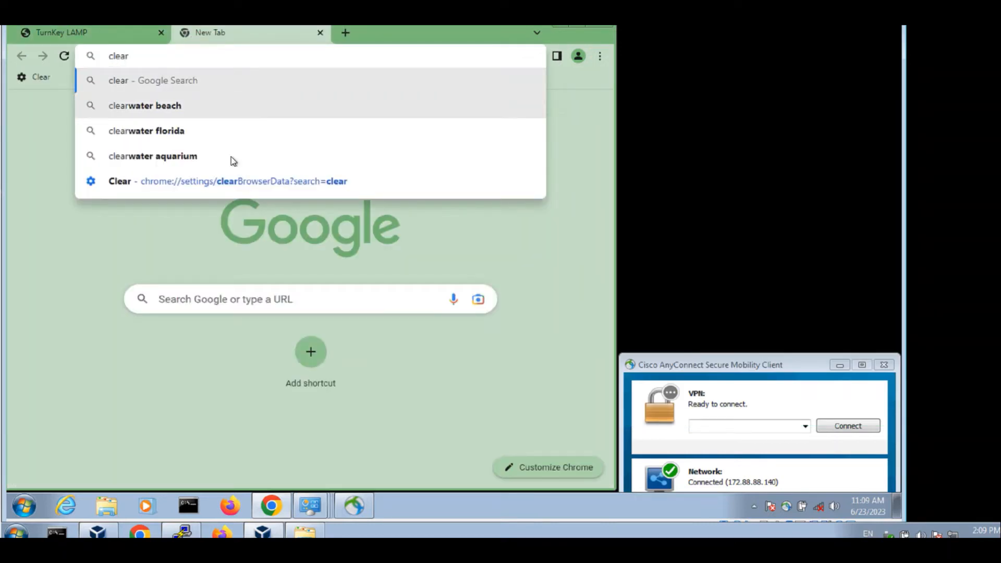
{"action": "left_click", "coordinate": [226, 188]}
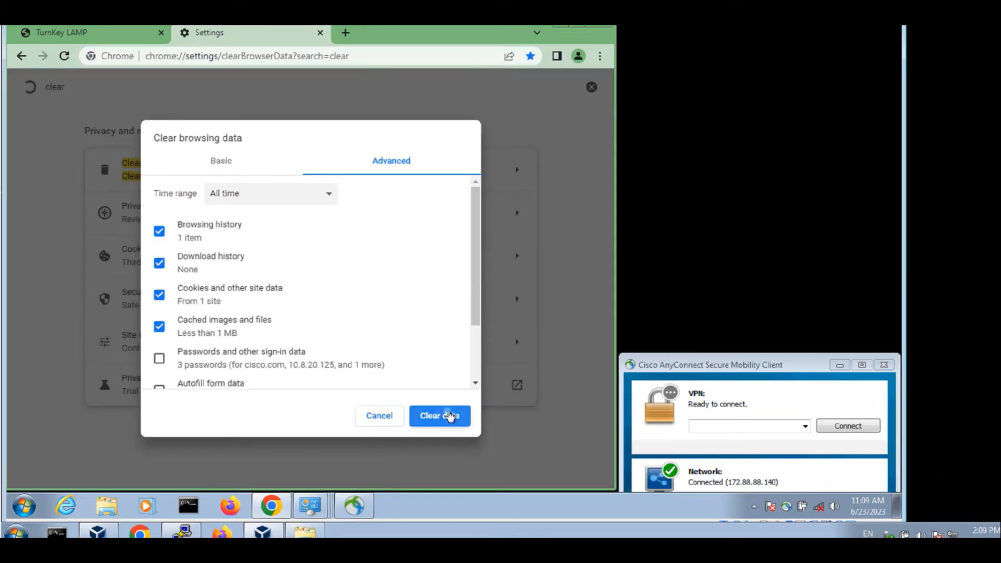
{"action": "left_click", "coordinate": [450, 416]}
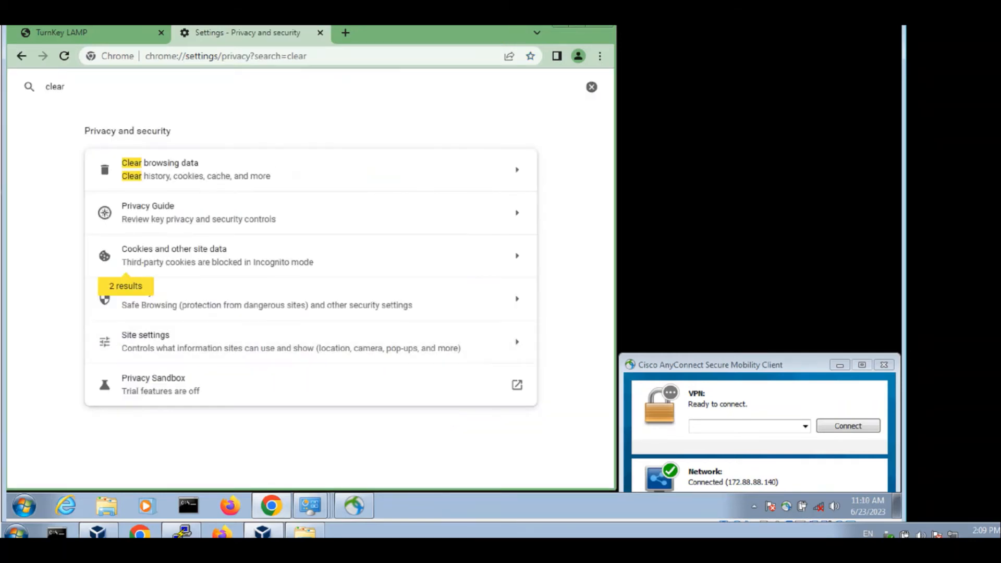
- Close the TurnKey LAMP tab and open a fresh empty tab
{"action": "left_click", "coordinate": [123, 32]}
{"action": "left_click", "coordinate": [161, 33]}
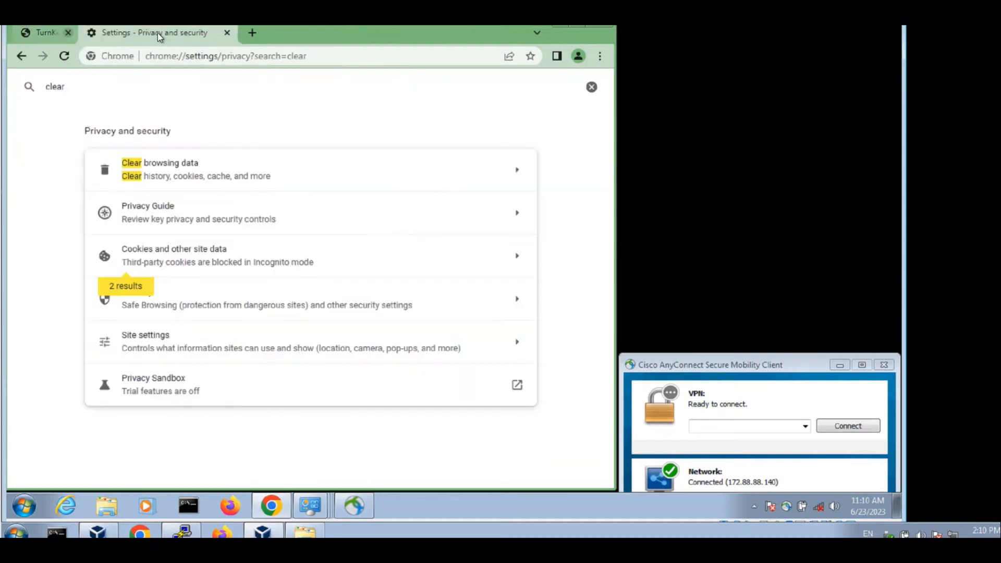
{"action": "left_click", "coordinate": [187, 33]}
- Load 172.88.88.200 and highlight the reported server address 172.77.77.203
{"action": "type", "text": "172"}
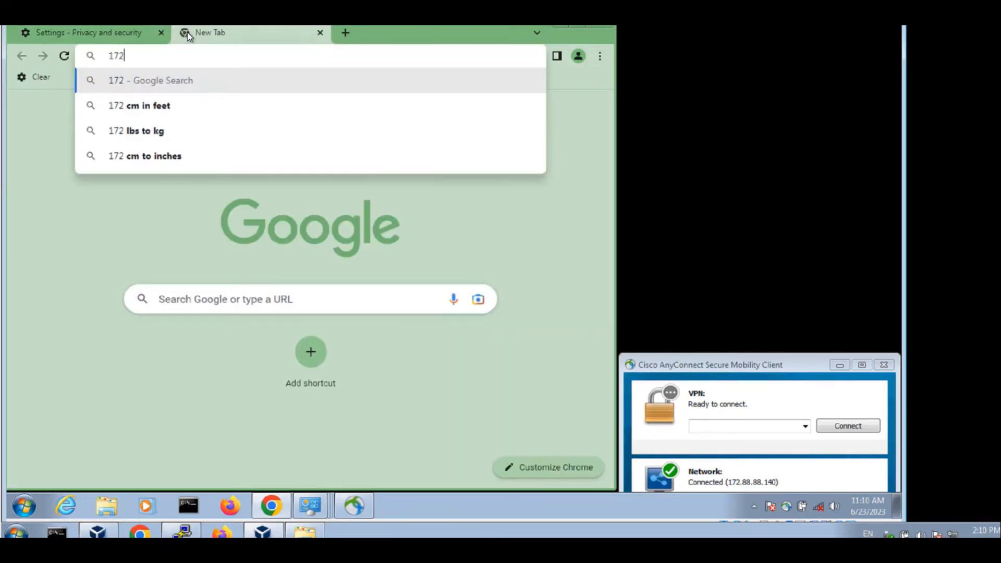
{"action": "type", "text": ".77"}
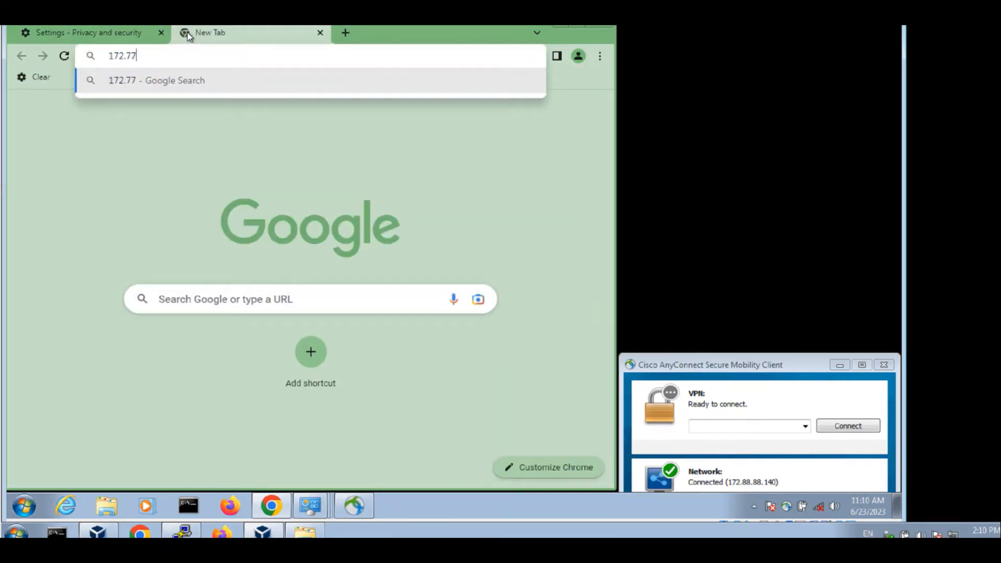
{"action": "key", "text": "BackSpace"}
{"action": "key", "text": "BackSpace"}
{"action": "type", "text": "88.88.200"}
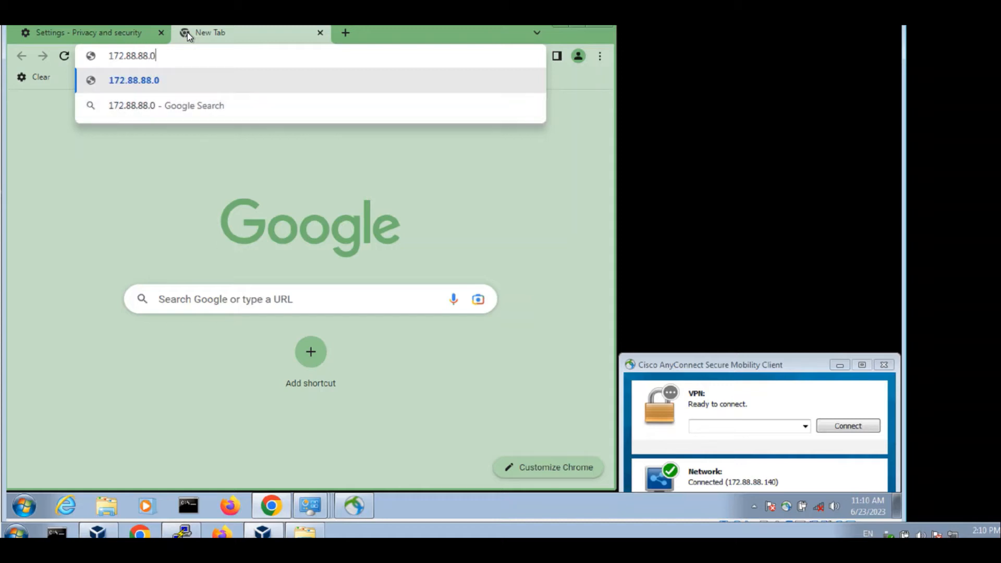
{"action": "key", "text": "Return"}
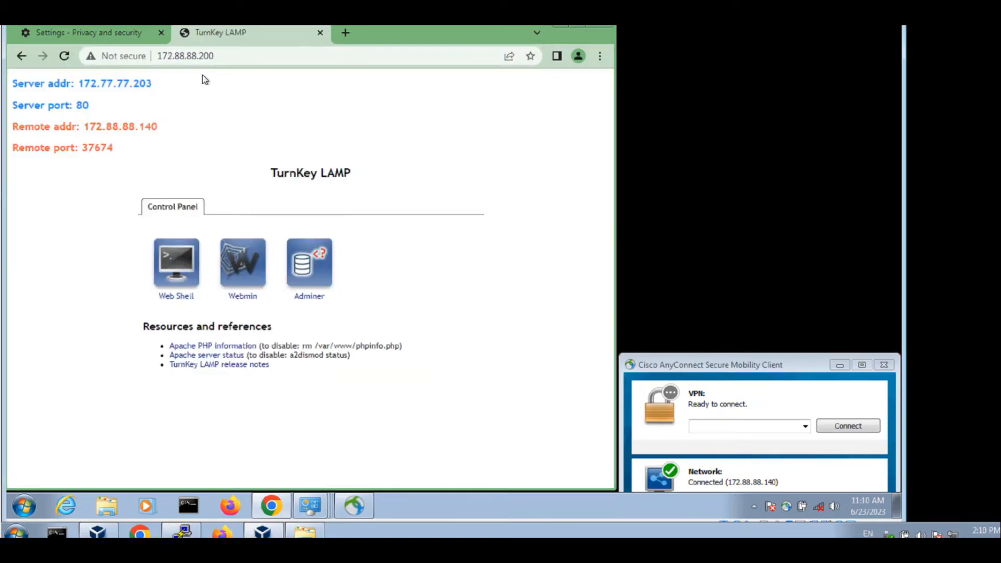
{"action": "left_click_drag", "start_coordinate": [74, 84], "coordinate": [155, 88]}
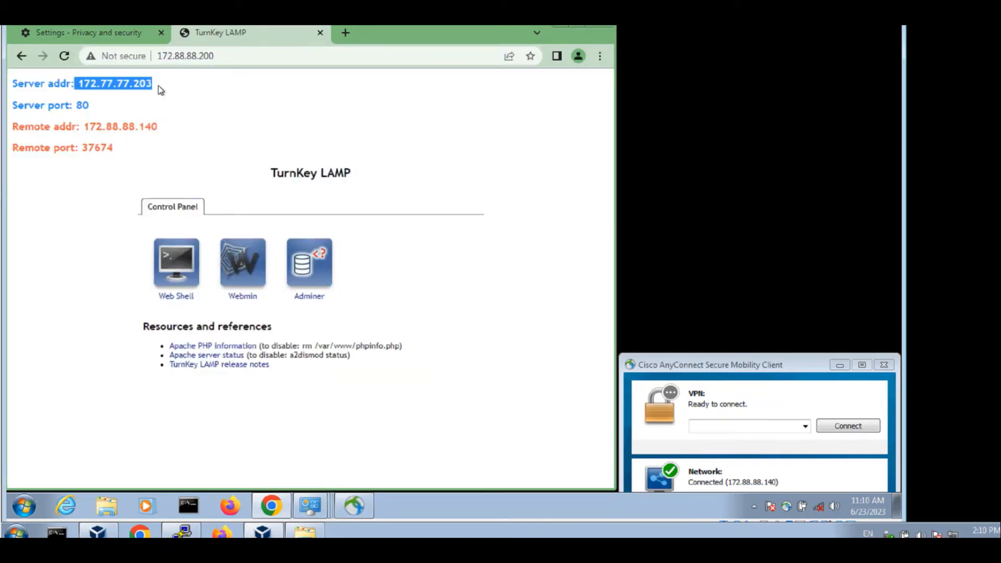
{"action": "left_click_drag", "start_coordinate": [44, 84], "coordinate": [190, 88]}
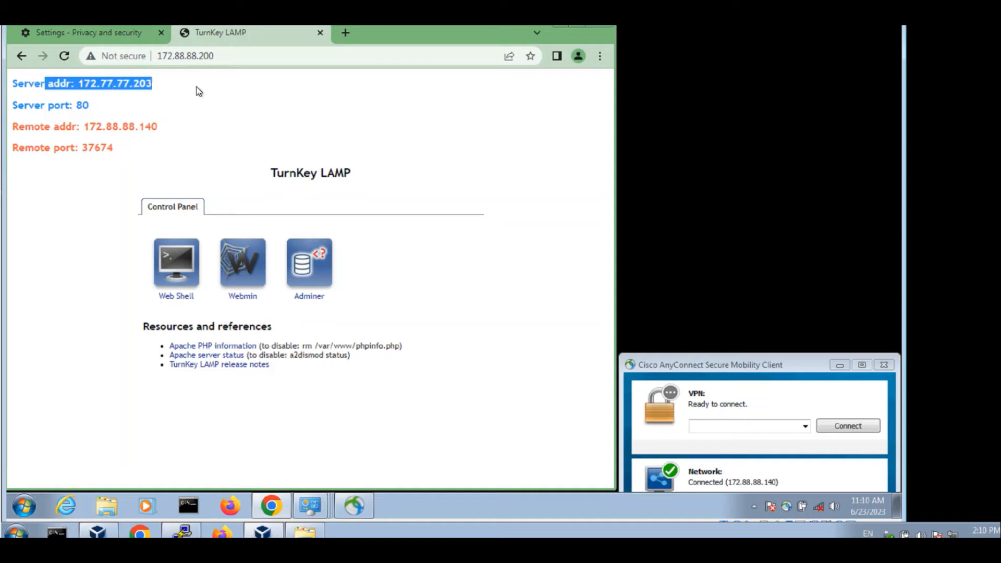
{"action": "left_click", "coordinate": [197, 87]}
- Open Developer tools from More tools and reload the page to record its requests
{"action": "left_click", "coordinate": [599, 56]}
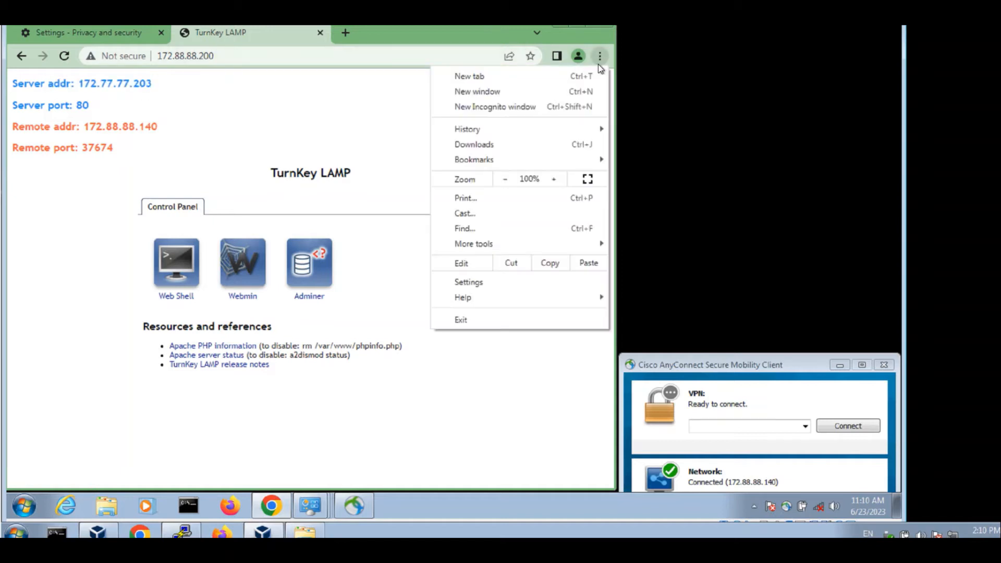
{"action": "mouse_move", "coordinate": [568, 244]}
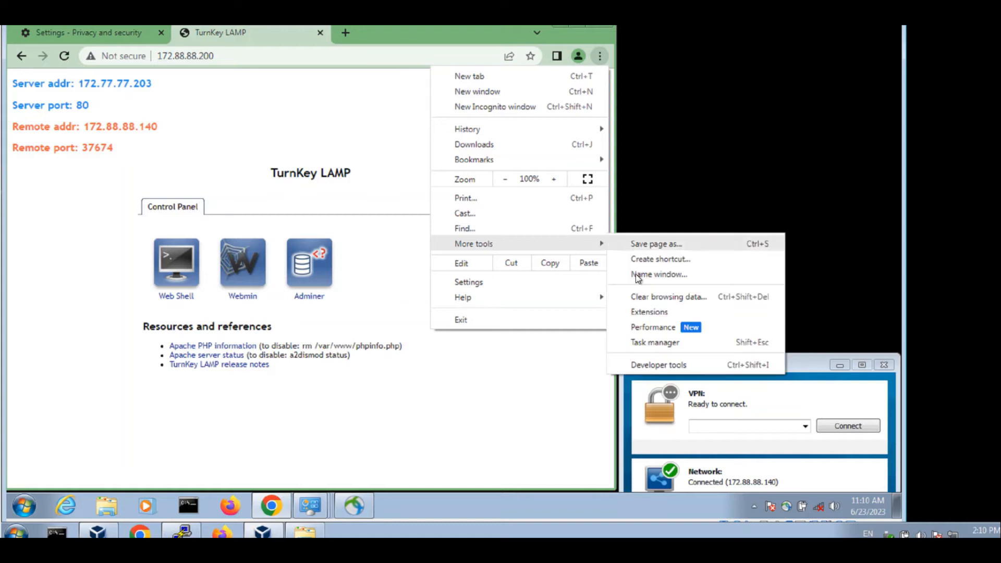
{"action": "left_click", "coordinate": [665, 365]}
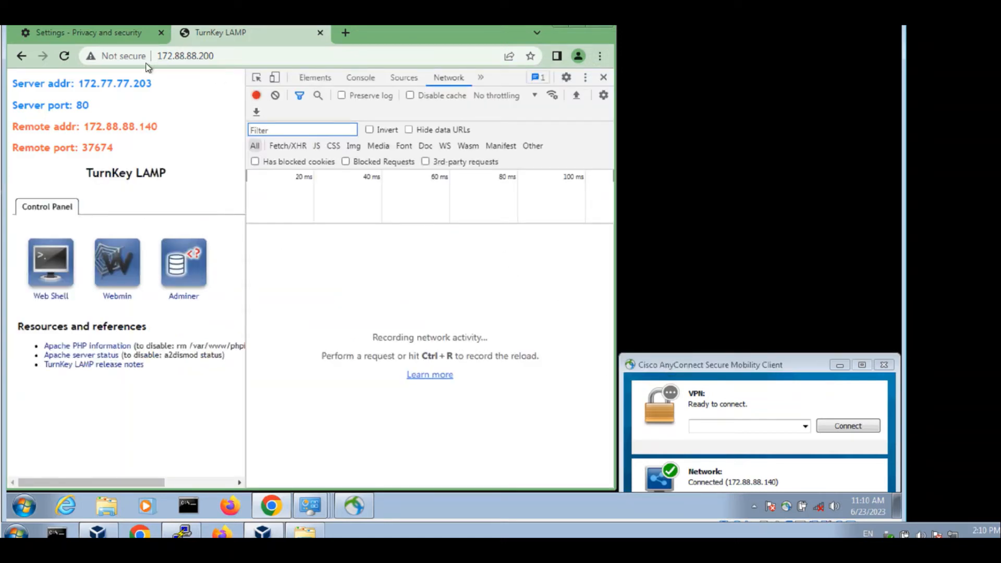
{"action": "left_click", "coordinate": [64, 55]}
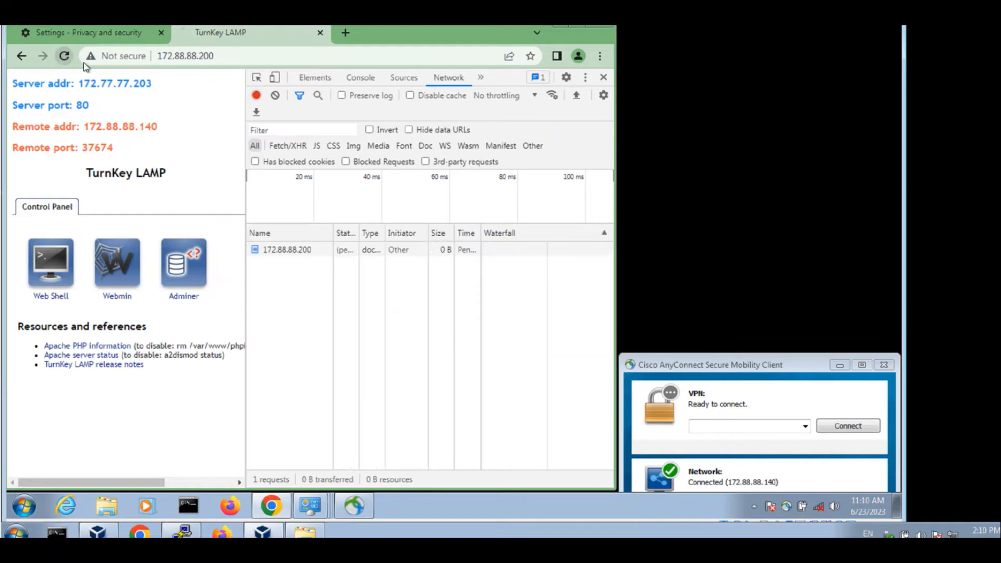
- Copy the Cookie header value from the 172.88.88.200 request's headers
{"action": "left_click", "coordinate": [287, 250]}
{"action": "left_click_drag", "start_coordinate": [606, 283], "coordinate": [608, 384]}
{"action": "right_click", "coordinate": [489, 395]}
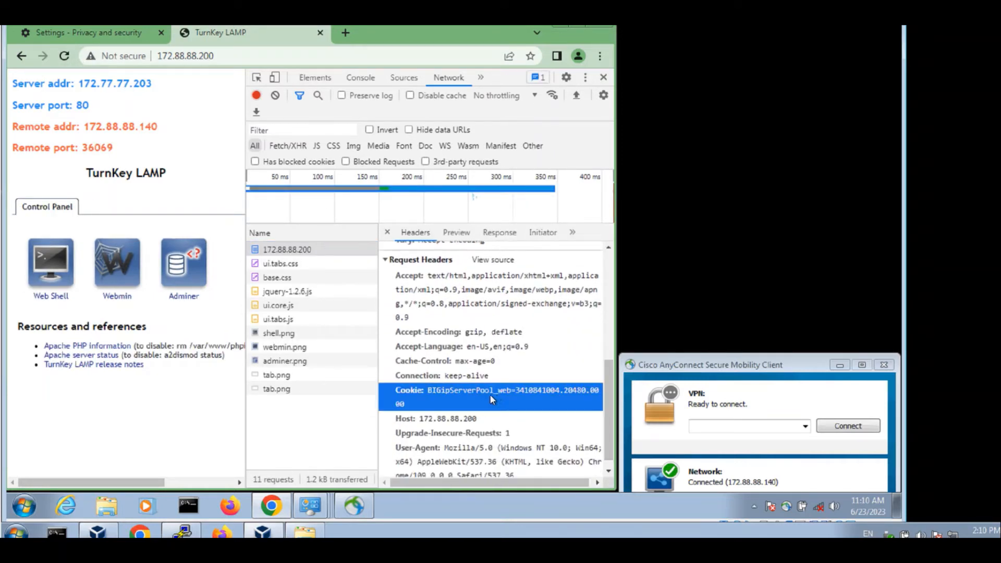
{"action": "left_click", "coordinate": [518, 407]}
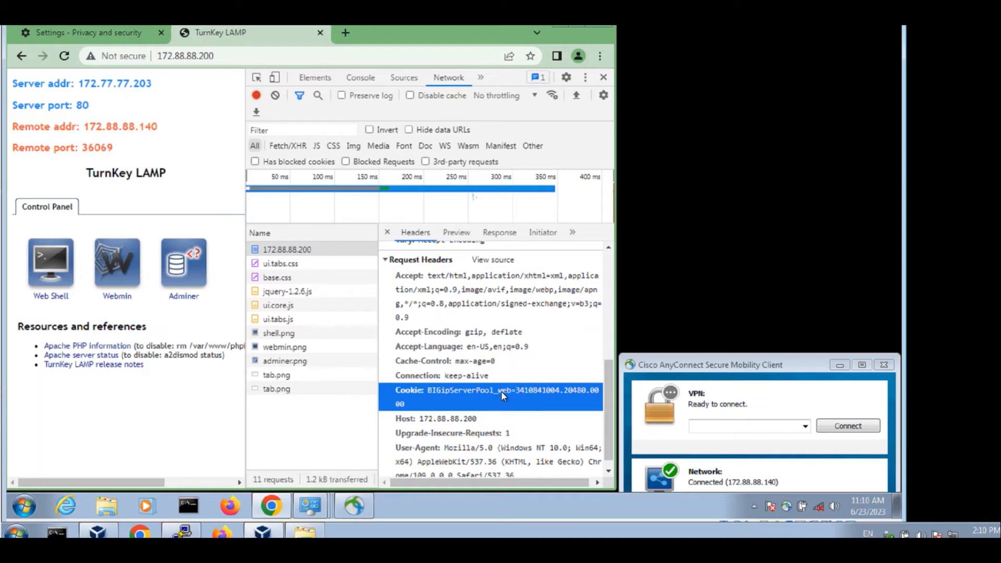
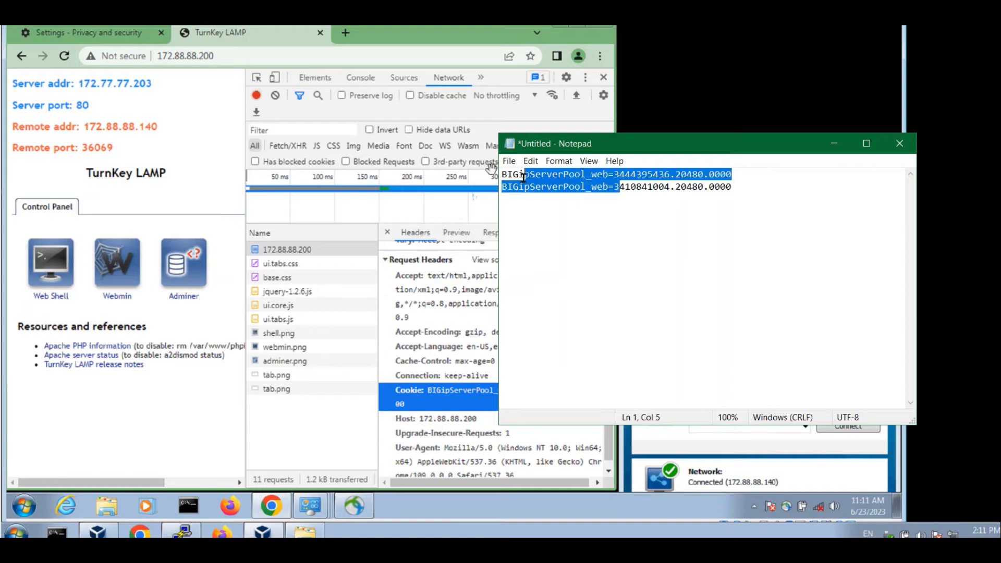
- Deselect the two saved BIGipServerPool_web cookie lines in Notepad
{"action": "left_click", "coordinate": [629, 188]}
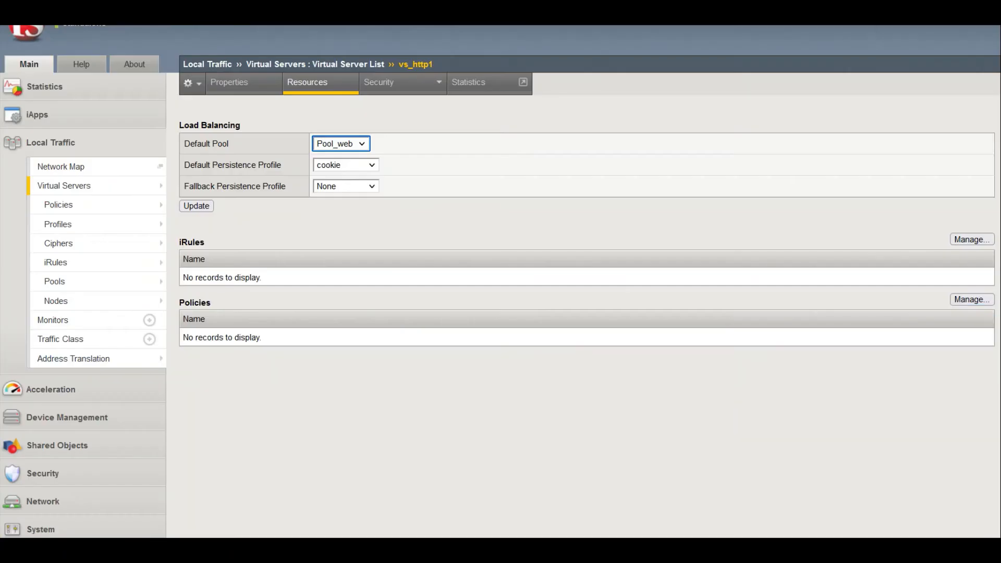
- Open the built-in cookie persistence profile and check its Cookie Method options, leaving them unchanged
{"action": "mouse_move", "coordinate": [80, 225]}
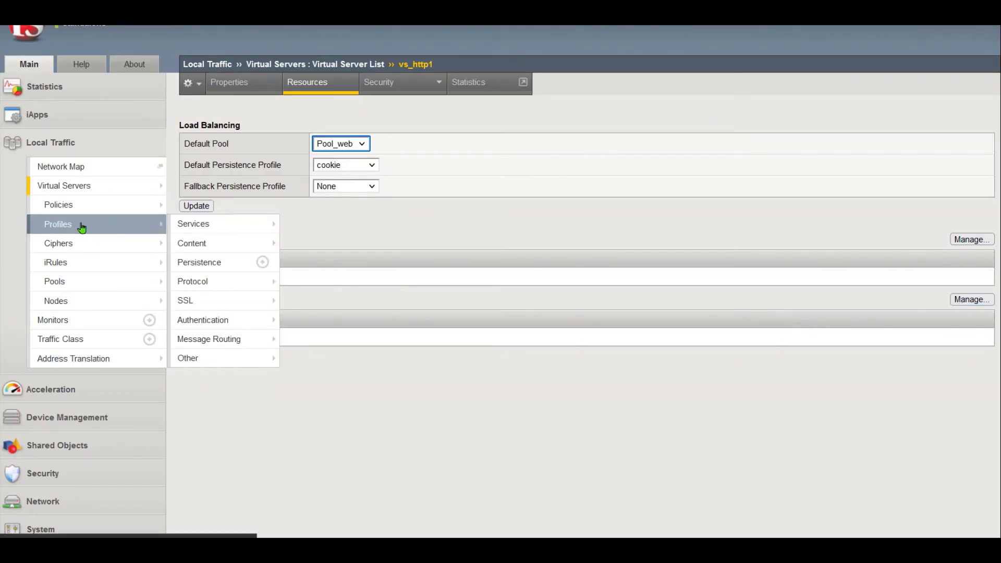
{"action": "mouse_move", "coordinate": [233, 229]}
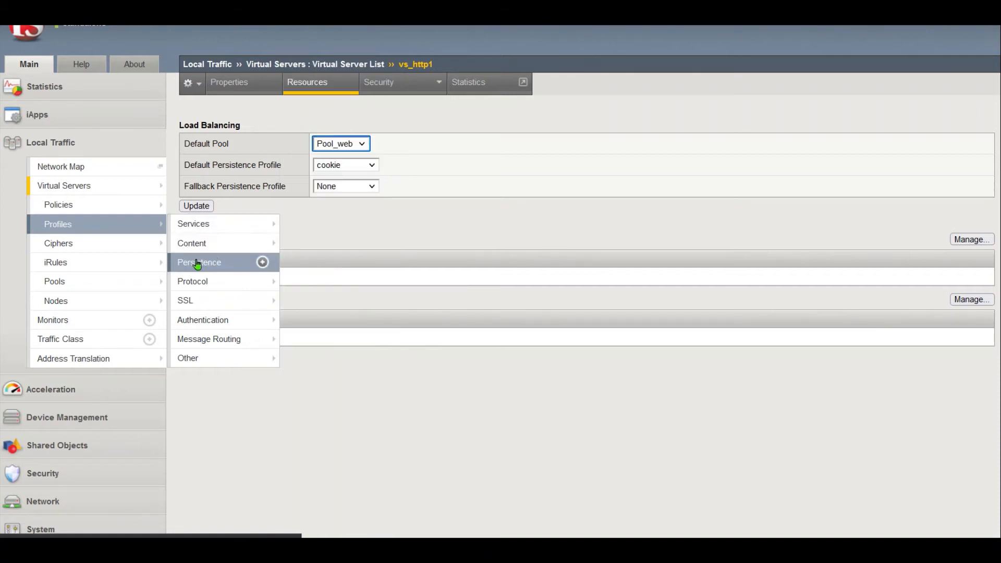
{"action": "left_click", "coordinate": [219, 265]}
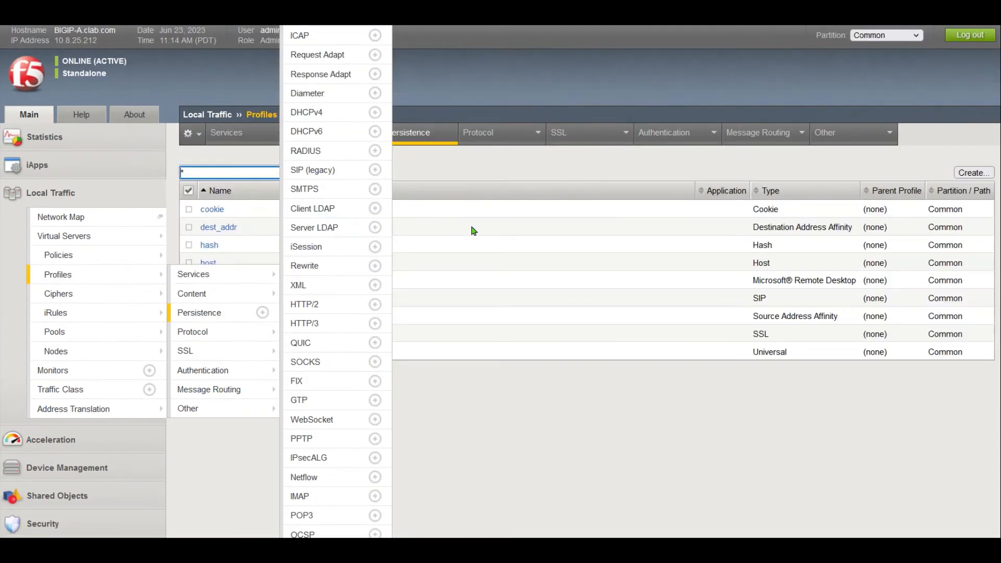
{"action": "left_click", "coordinate": [211, 210]}
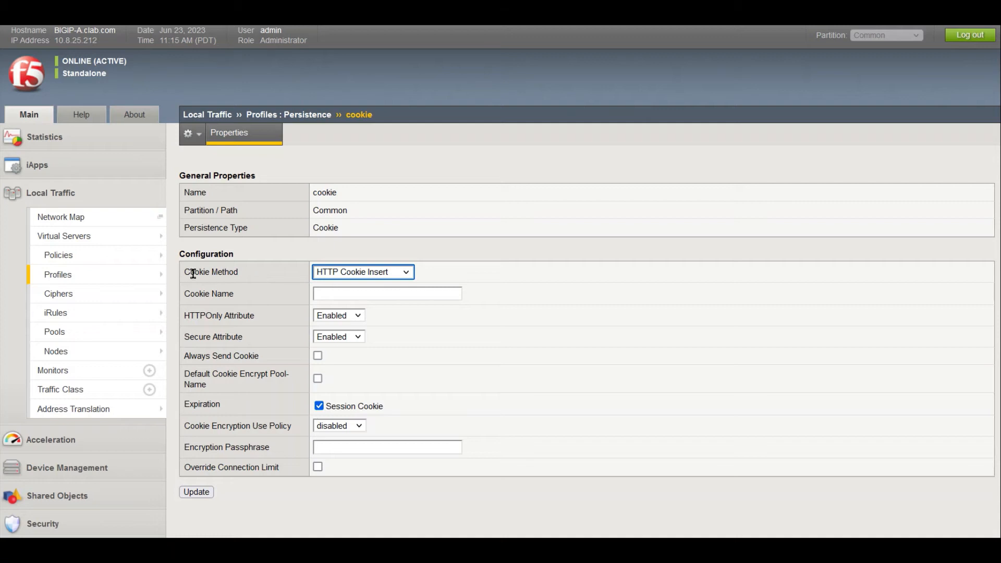
{"action": "left_click", "coordinate": [384, 273]}
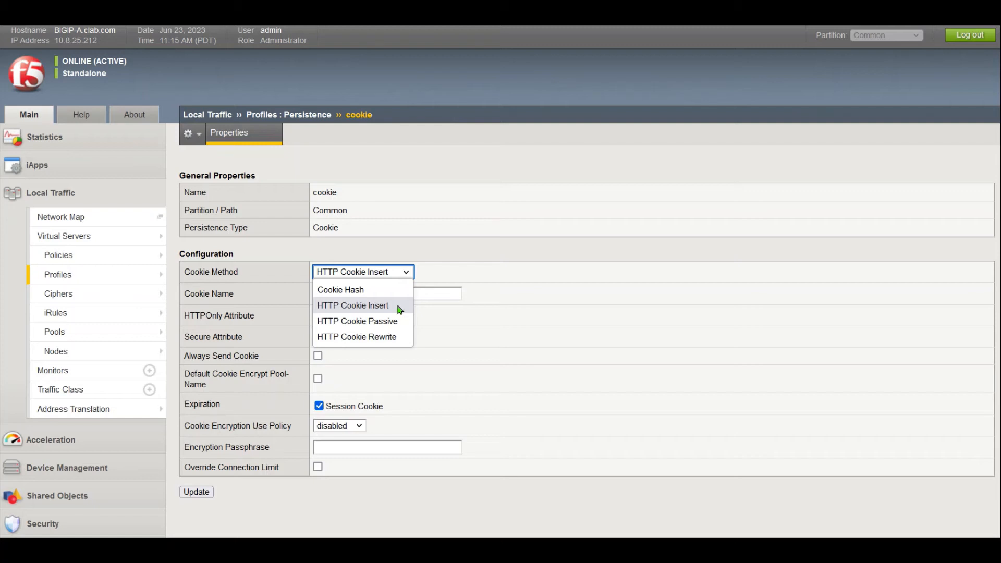
{"action": "left_click", "coordinate": [514, 258]}
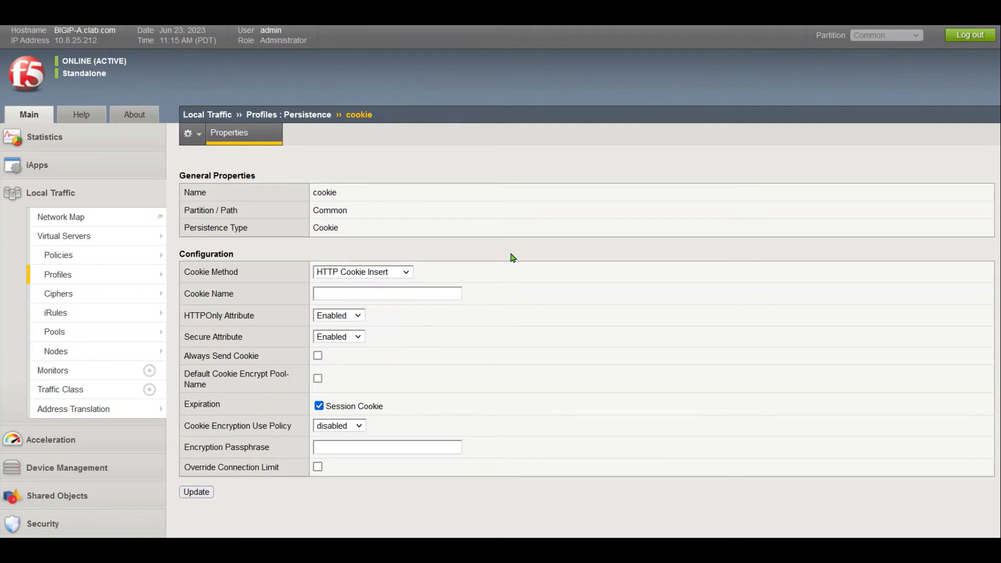
- Compare the saved cookie values in Notepad, then return to the cookie profile page
{"action": "key", "text": "alt+Tab"}
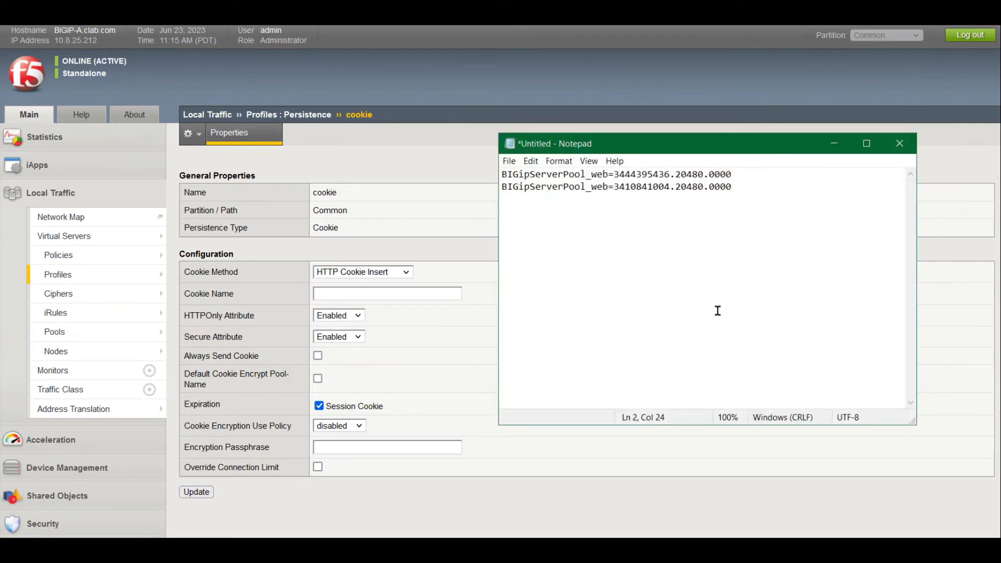
{"action": "left_click_drag", "start_coordinate": [608, 186], "coordinate": [503, 187]}
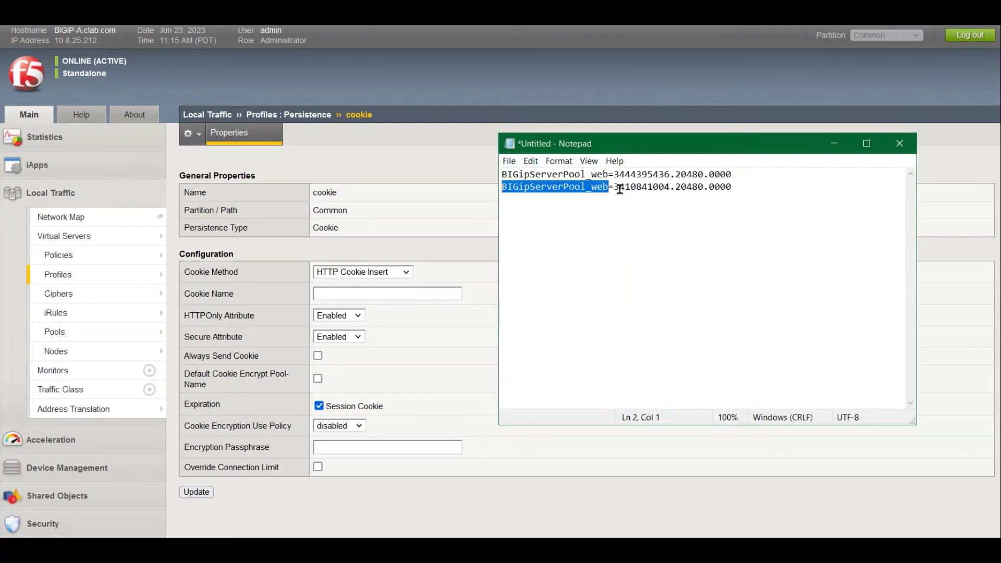
{"action": "left_click_drag", "start_coordinate": [620, 188], "coordinate": [500, 173]}
{"action": "left_click", "coordinate": [695, 224]}
{"action": "left_click", "coordinate": [394, 254]}
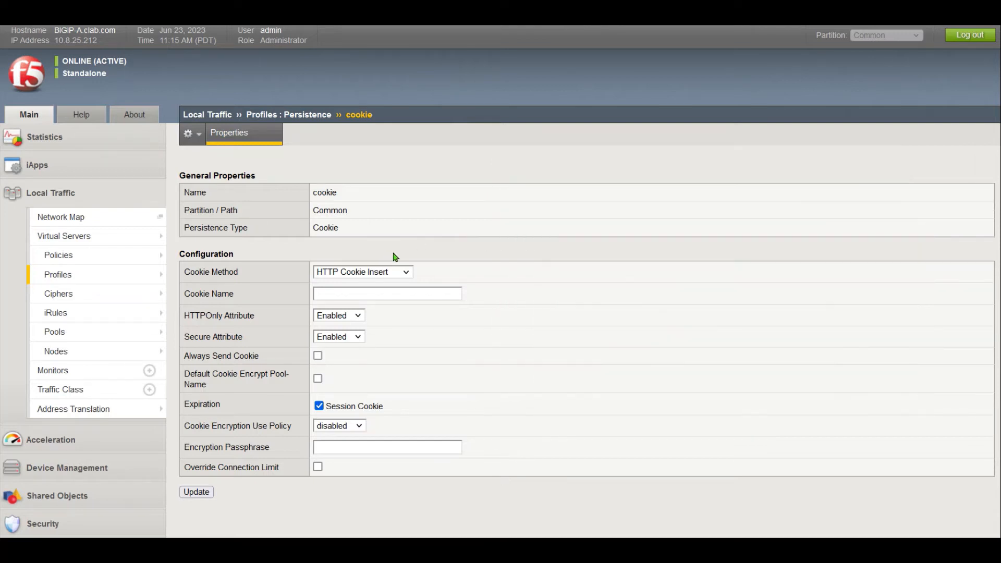
- Start a new persistence profile named clab_cookie with persistence type Cookie
{"action": "mouse_move", "coordinate": [105, 279]}
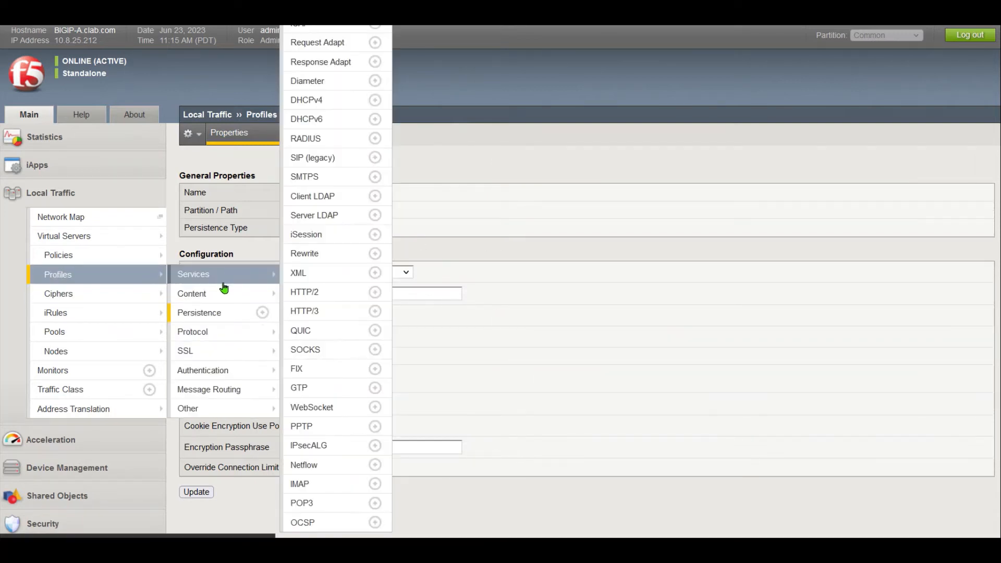
{"action": "left_click", "coordinate": [248, 316]}
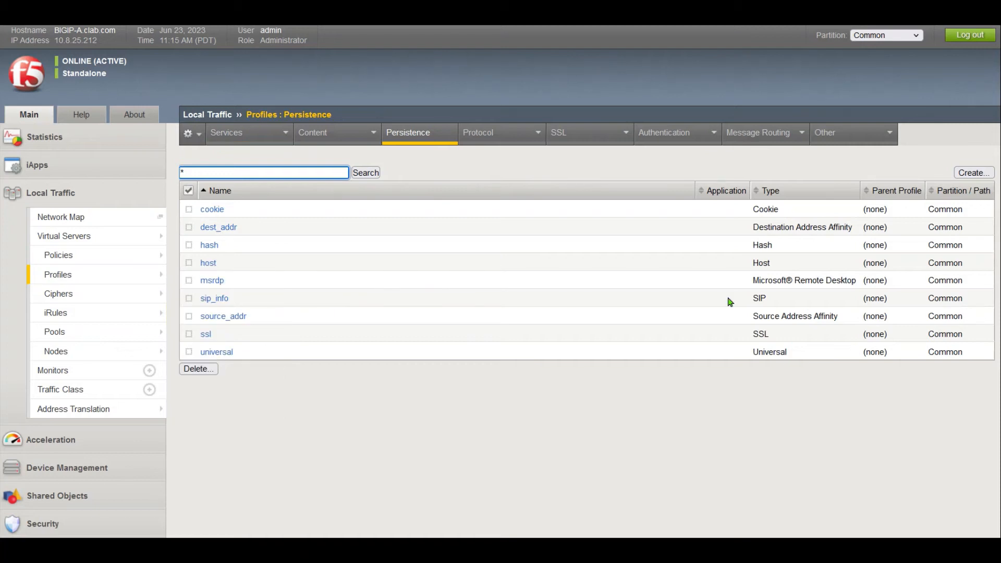
{"action": "left_click", "coordinate": [958, 173]}
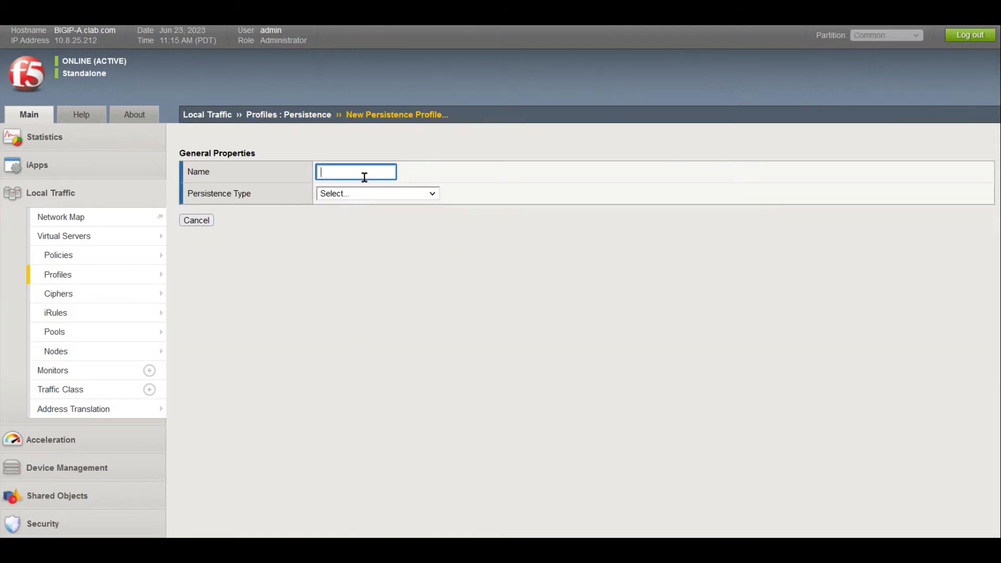
{"action": "type", "text": "clab"}
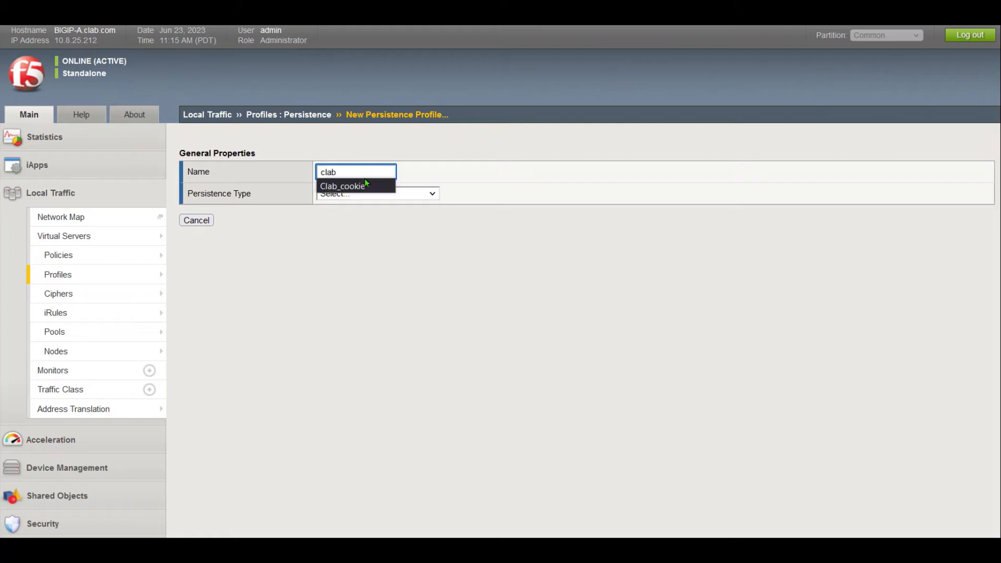
{"action": "type", "text": "_per"}
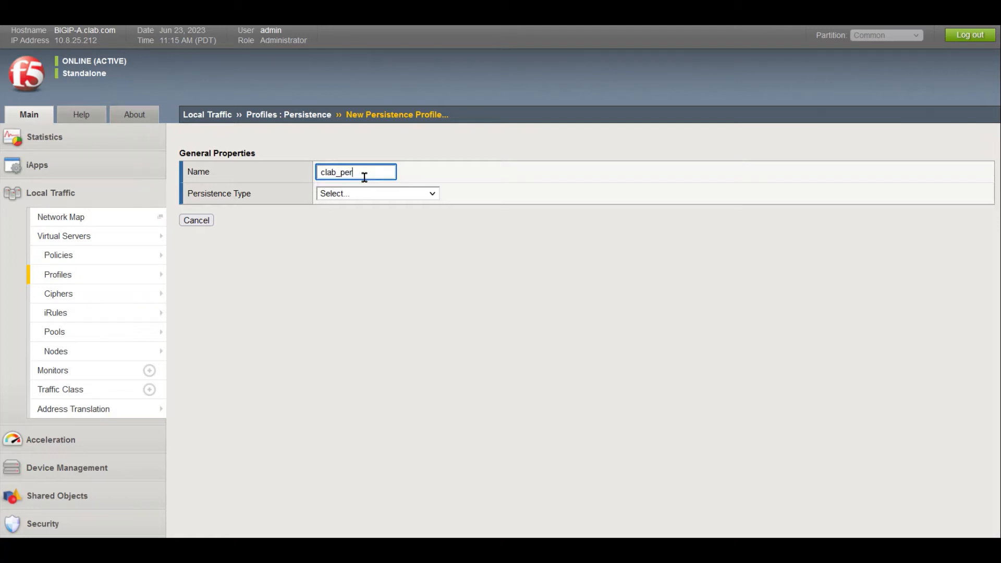
{"action": "key", "text": "BackSpace"}
{"action": "key", "text": "BackSpace"}
{"action": "key", "text": "BackSpace"}
{"action": "type", "text": "cok"}
{"action": "key", "text": "BackSpace"}
{"action": "type", "text": "okie"}
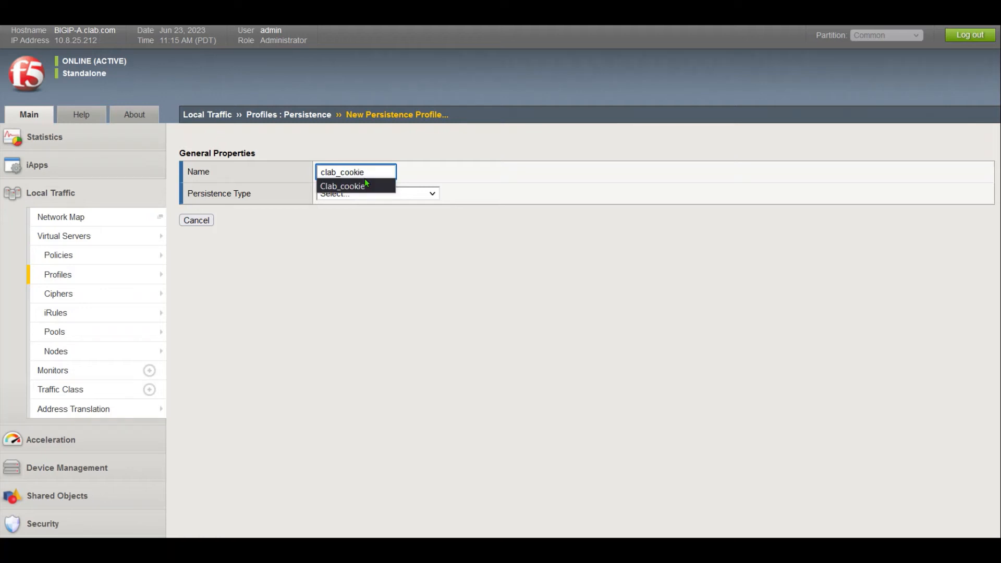
{"action": "left_click", "coordinate": [411, 192]}
{"action": "left_click", "coordinate": [378, 226]}
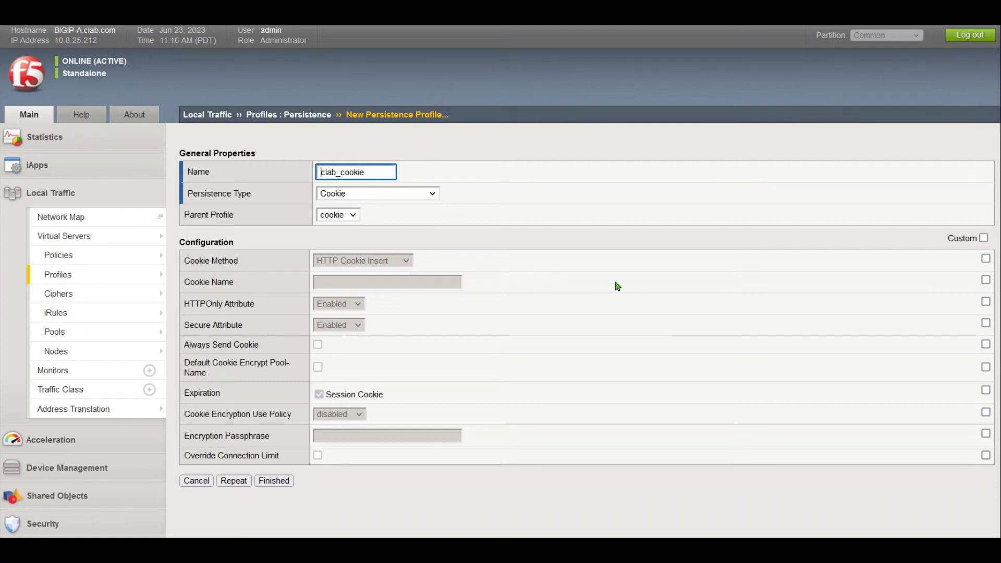
- Set the custom cookie name to Clab_cookie_name and save the profile
{"action": "left_click", "coordinate": [986, 280]}
{"action": "left_click", "coordinate": [385, 283]}
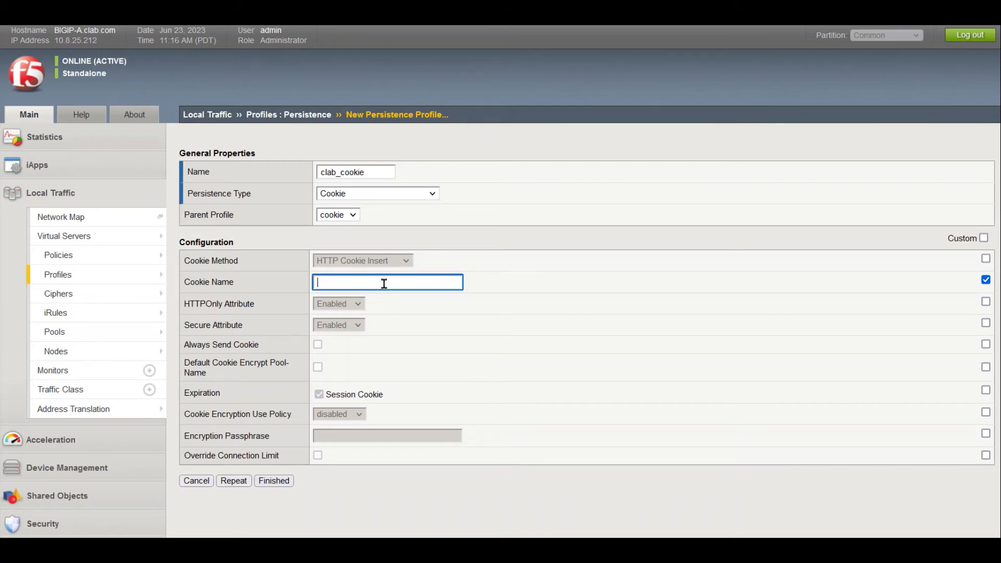
{"action": "type", "text": "clab"}
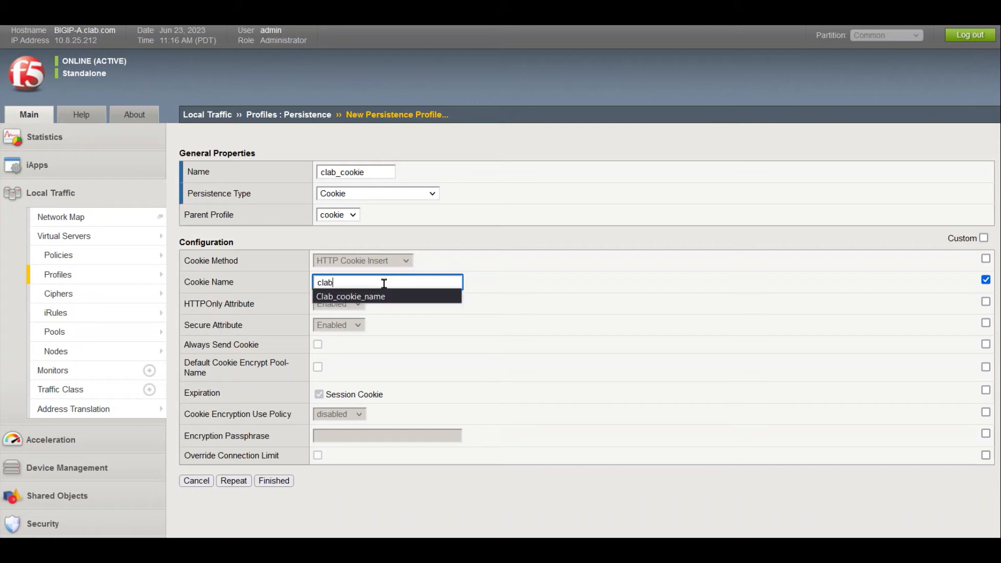
{"action": "left_click", "coordinate": [373, 297]}
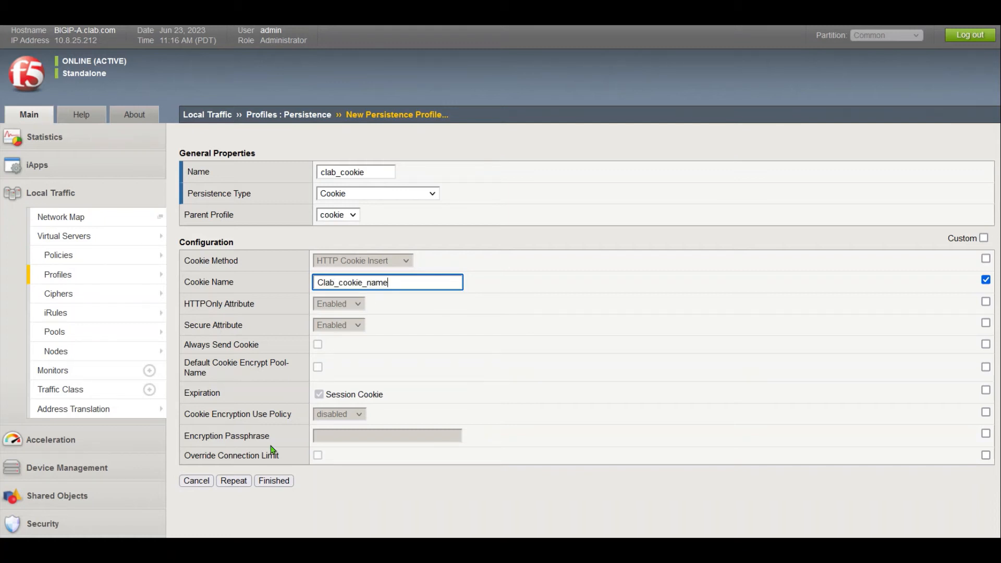
{"action": "left_click", "coordinate": [277, 477]}
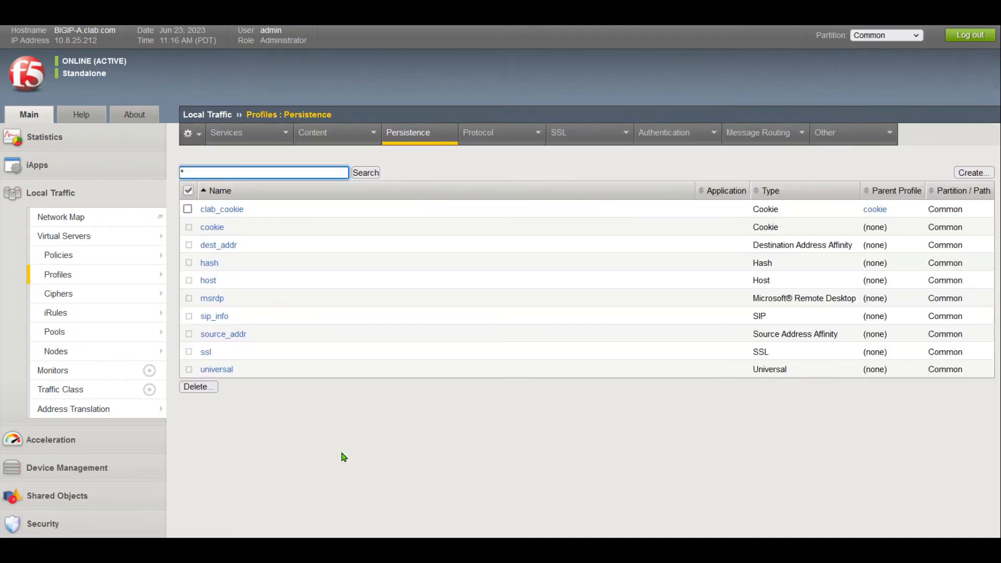
- On vs_http1's Resources tab, choose clab_cookie as the Default Persistence Profile
{"action": "left_click_drag", "start_coordinate": [246, 210], "coordinate": [200, 213]}
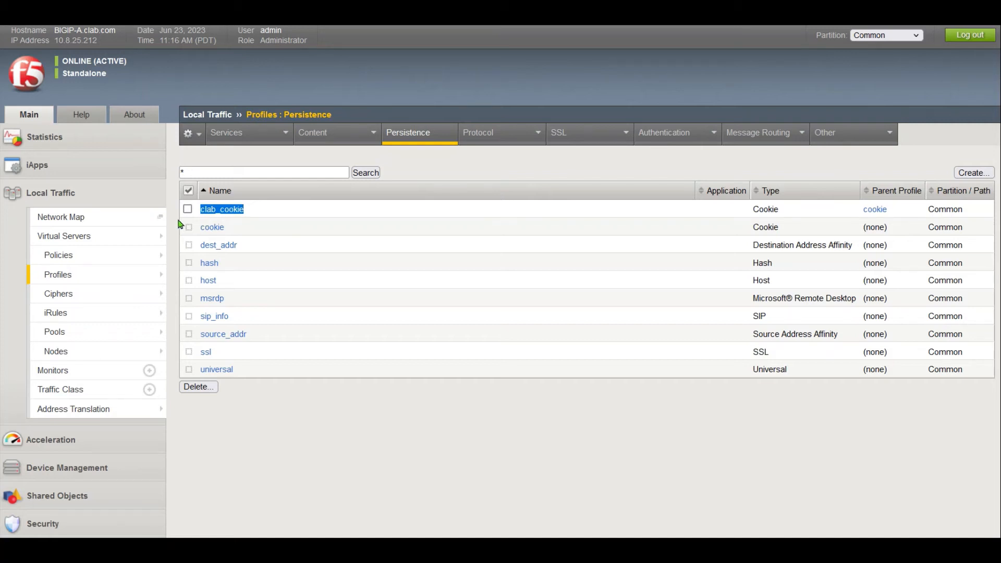
{"action": "left_click", "coordinate": [114, 236]}
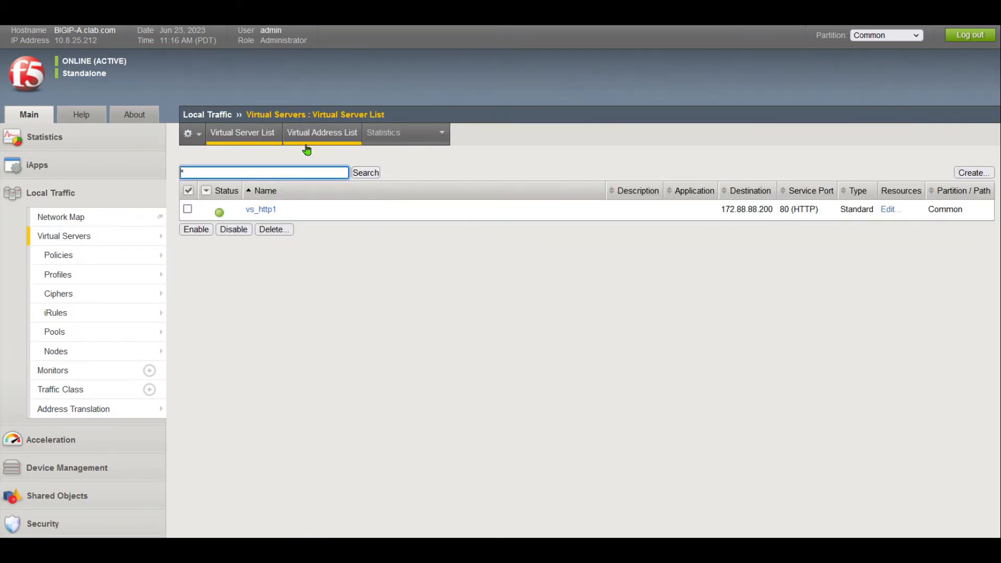
{"action": "left_click", "coordinate": [266, 211]}
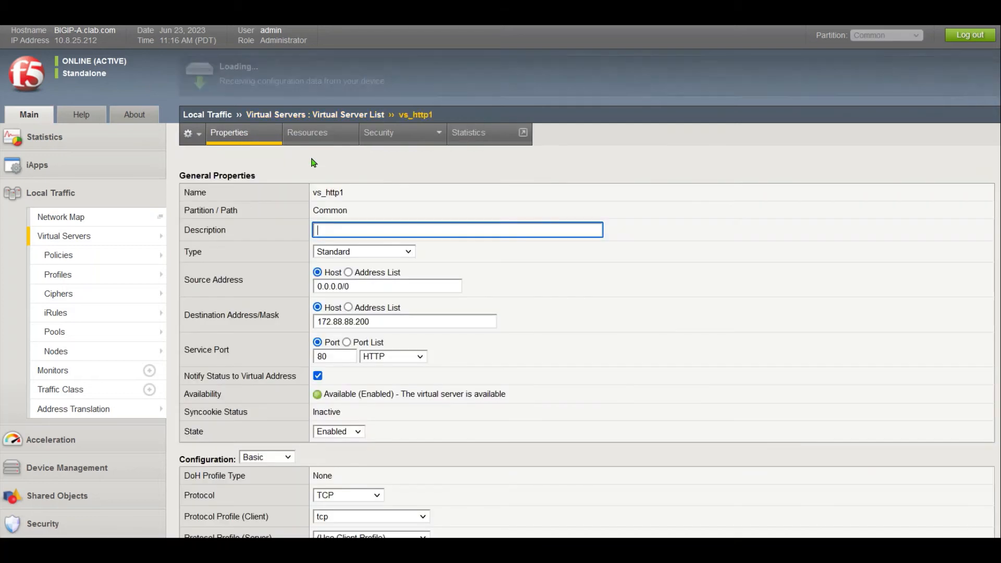
{"action": "left_click", "coordinate": [333, 138]}
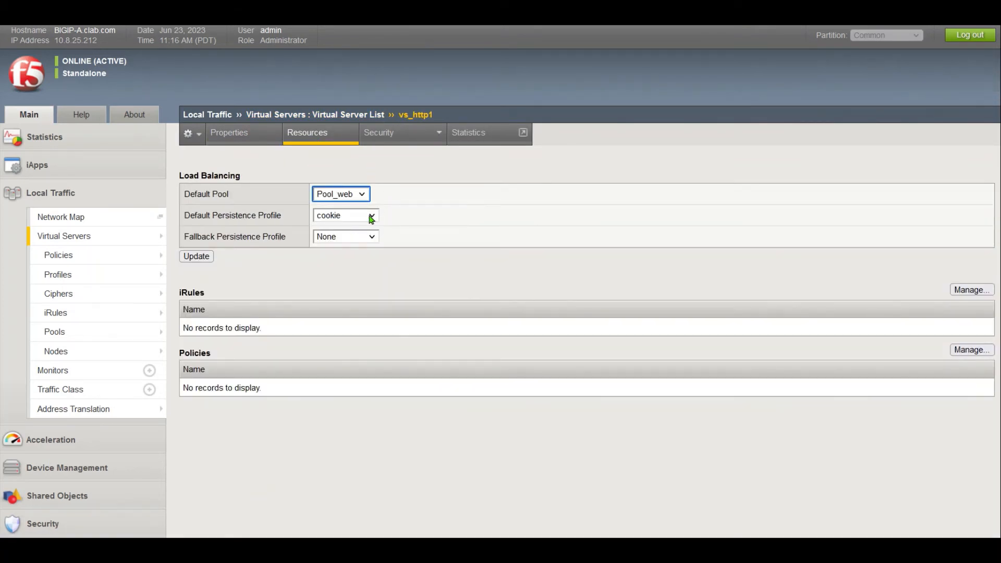
{"action": "left_click", "coordinate": [372, 216]}
{"action": "left_click", "coordinate": [382, 264]}
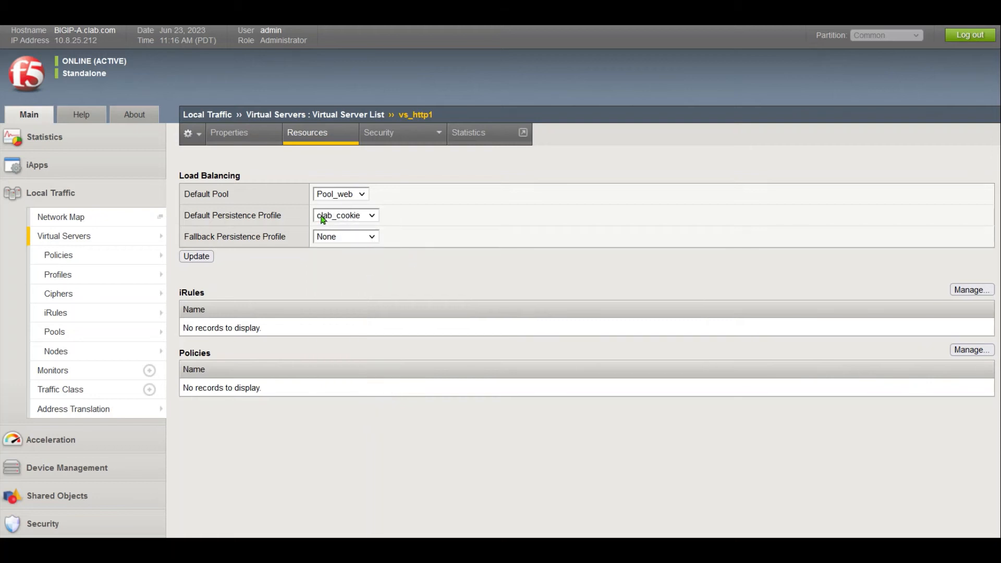
{"action": "left_click_drag", "start_coordinate": [202, 215], "coordinate": [296, 219]}
{"action": "left_click", "coordinate": [297, 219]}
- Apply vs_http1's persistence change, reload the TurnKey LAMP page twice, and close its tab
{"action": "left_click", "coordinate": [203, 260]}
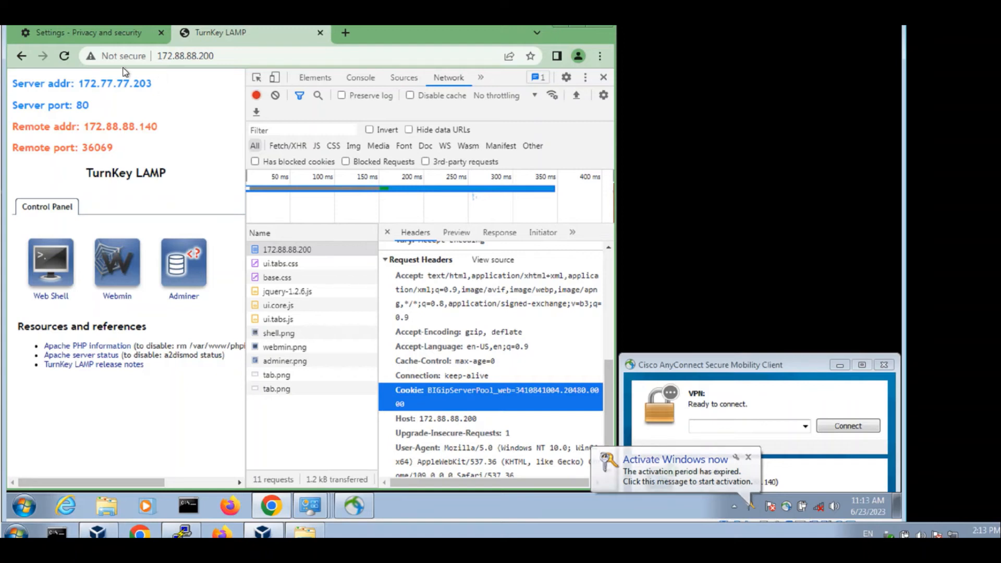
{"action": "left_click", "coordinate": [64, 57]}
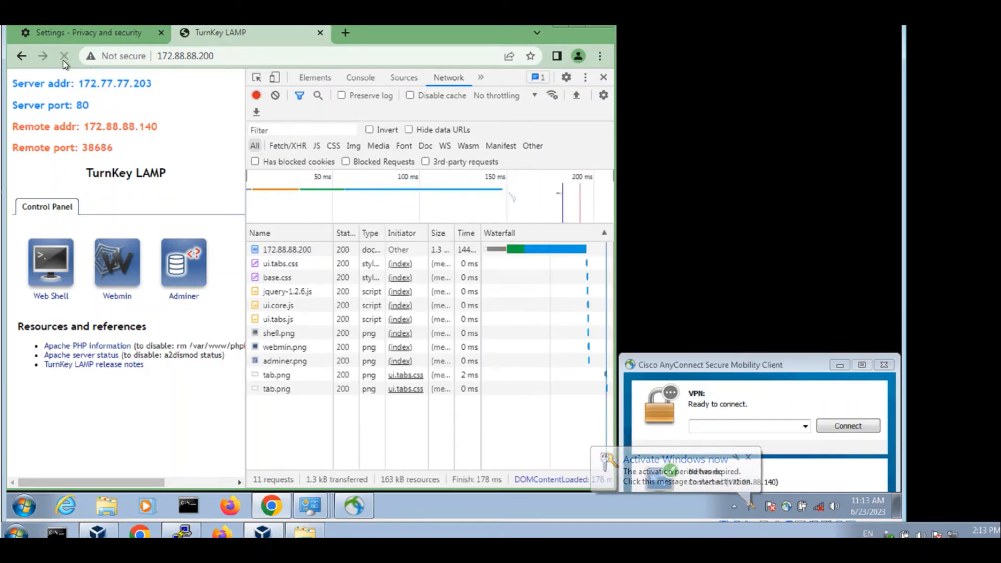
{"action": "left_click", "coordinate": [64, 57]}
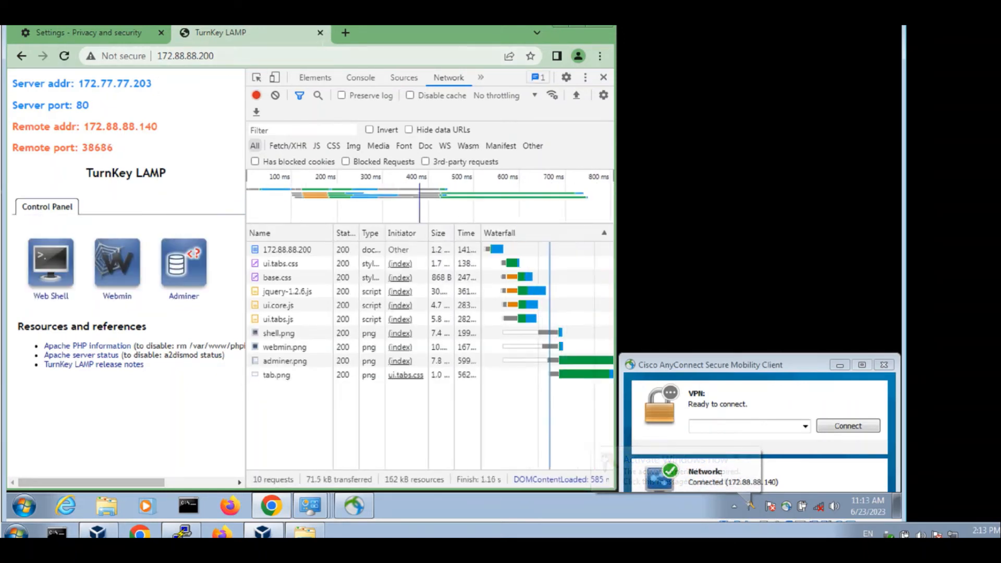
{"action": "left_click", "coordinate": [305, 52]}
{"action": "key", "text": "ctrl+c"}
{"action": "left_click", "coordinate": [320, 32]}
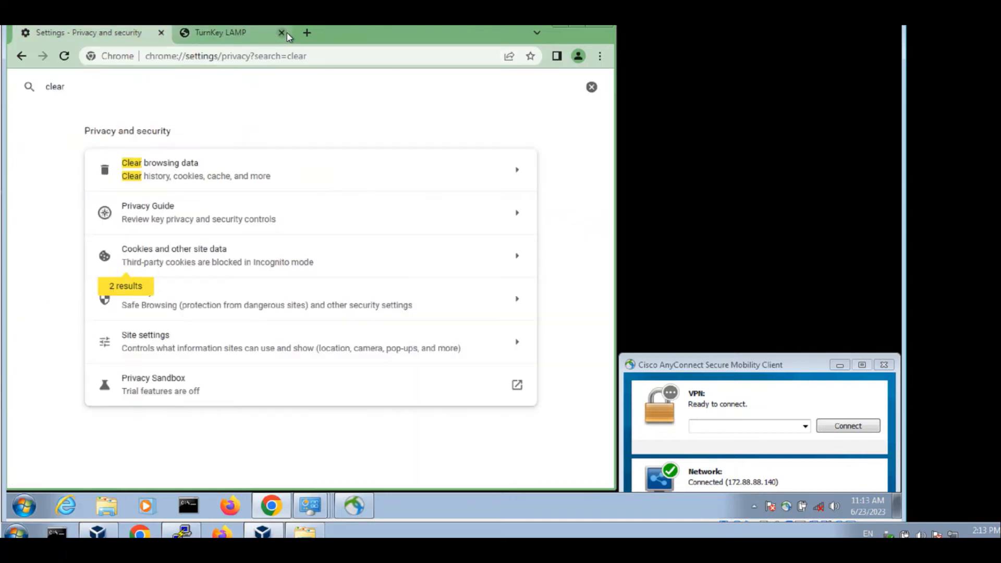
- Load 172.88.88.200 in a new Chrome tab
{"action": "left_click", "coordinate": [186, 32]}
{"action": "key", "text": "ctrl+v"}
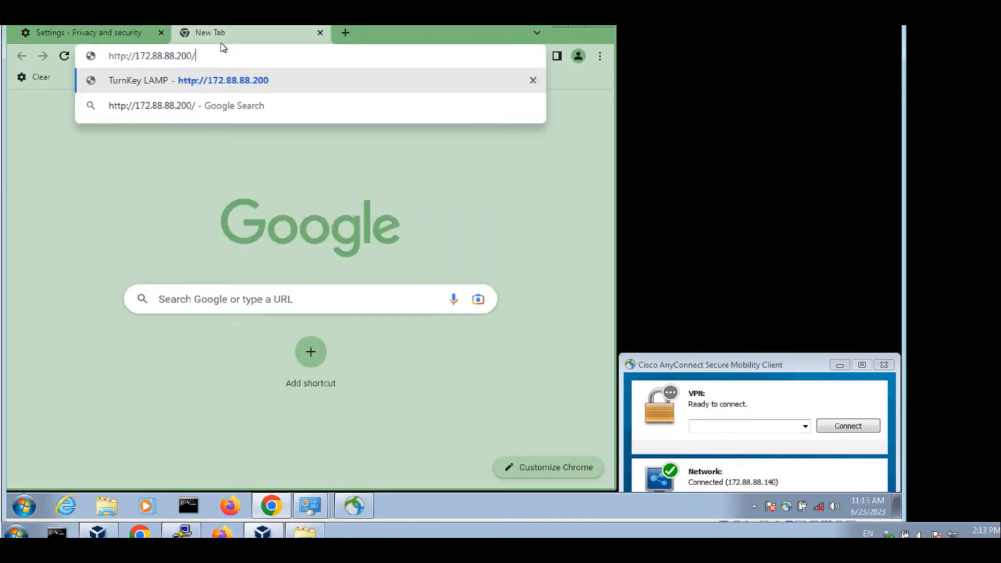
{"action": "key", "text": "Return"}
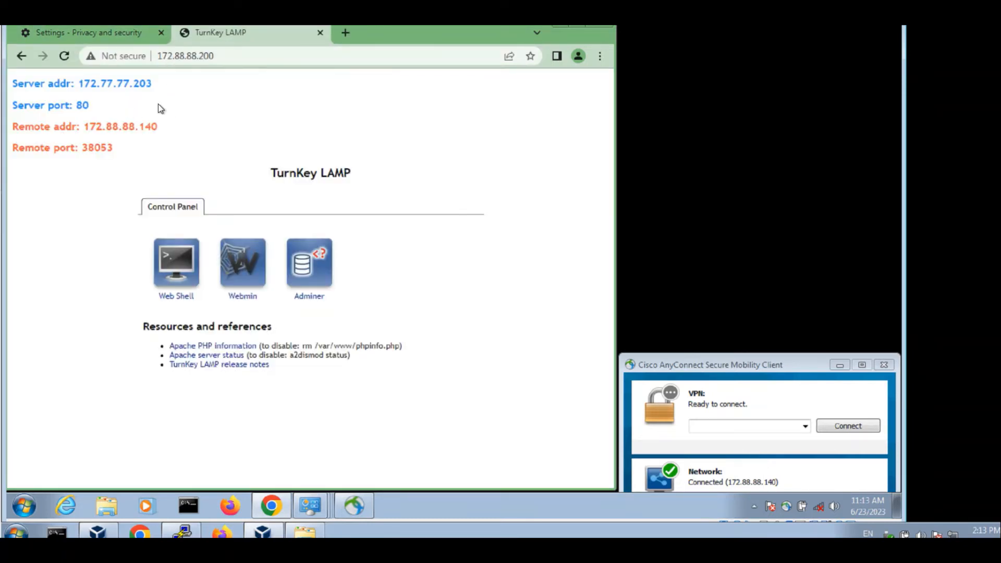
- Open Developer tools, reload, and find the Cookie header of the 172.88.88.200 request
{"action": "left_click", "coordinate": [600, 56]}
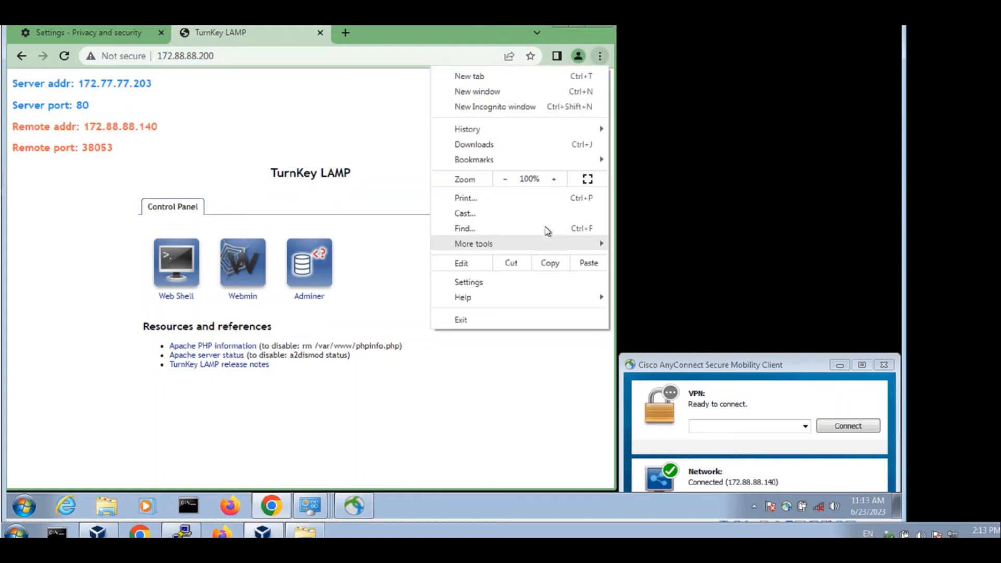
{"action": "mouse_move", "coordinate": [572, 247]}
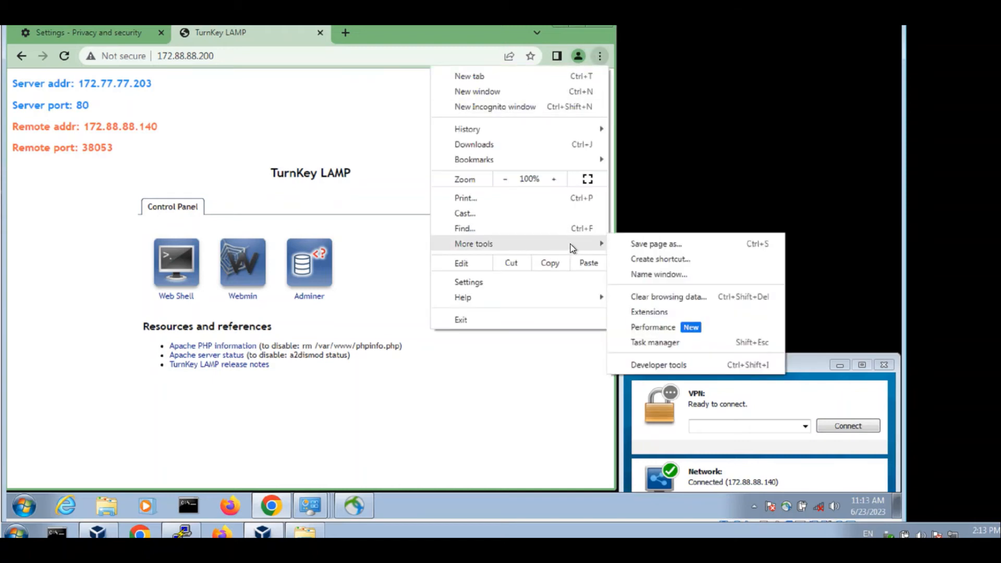
{"action": "left_click", "coordinate": [661, 365]}
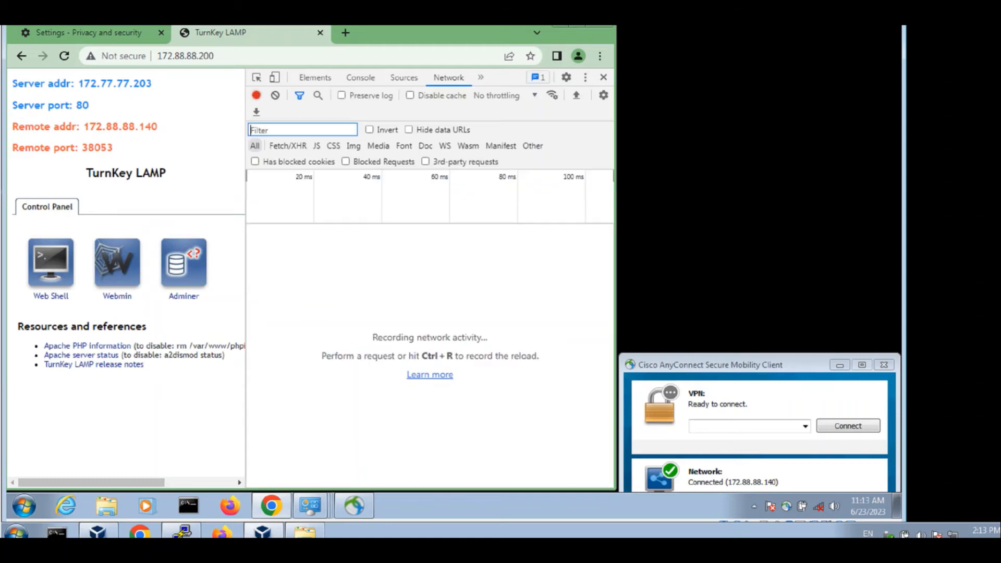
{"action": "left_click", "coordinate": [71, 59]}
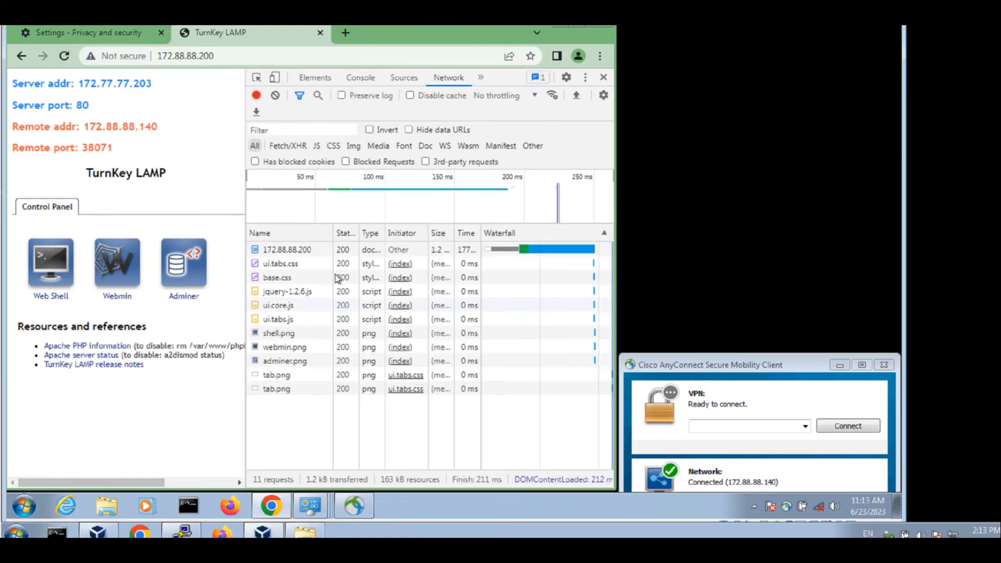
{"action": "left_click", "coordinate": [290, 255]}
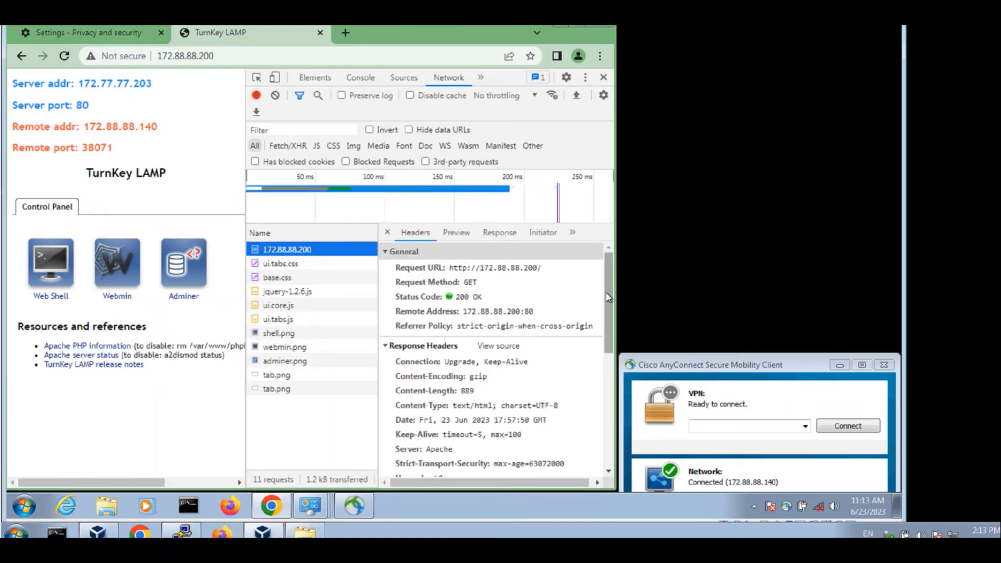
{"action": "left_click_drag", "start_coordinate": [606, 292], "coordinate": [603, 406]}
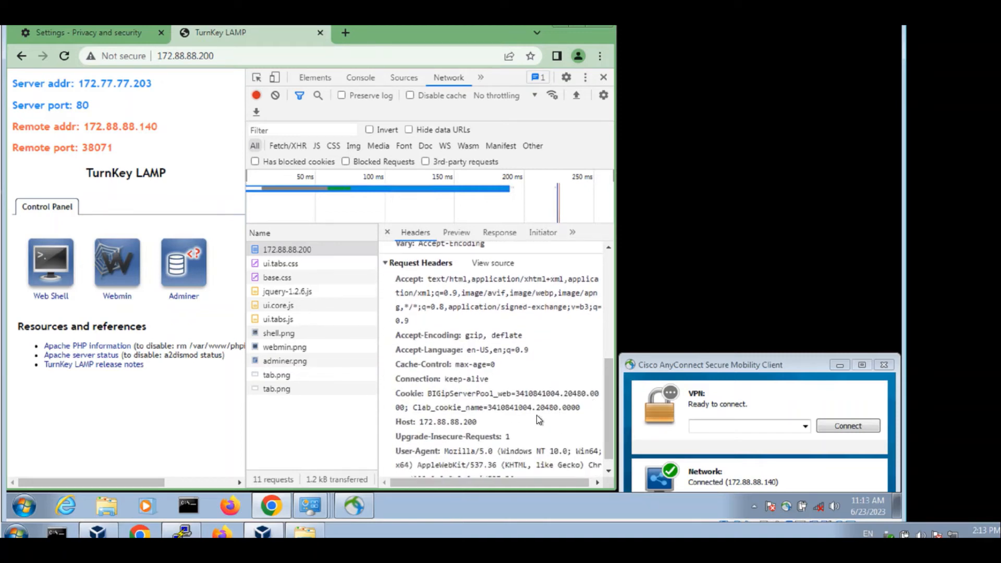
{"action": "left_click", "coordinate": [483, 412]}
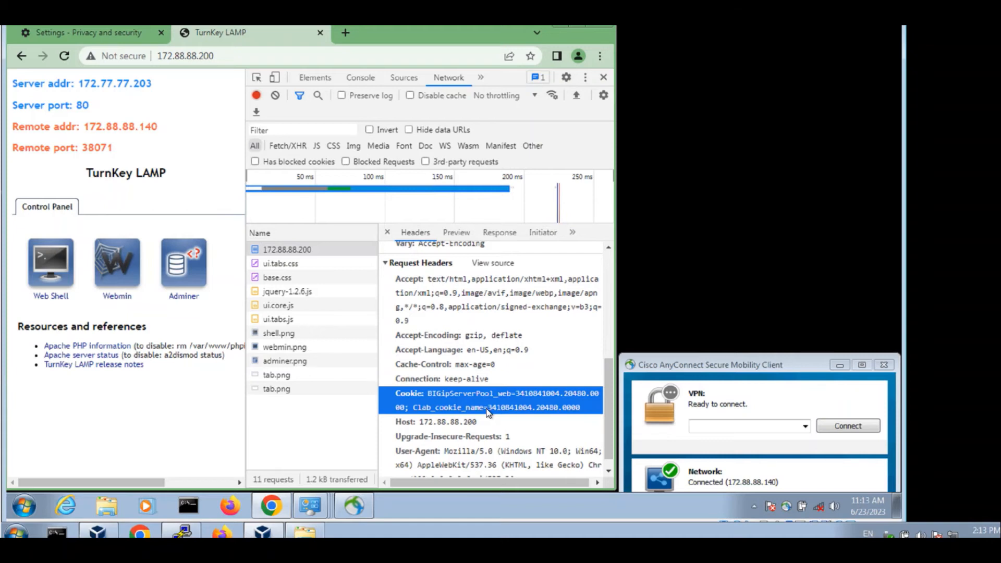
- Clear all Chrome browsing data, including cookies, from Privacy and security settings
{"action": "left_click", "coordinate": [72, 33]}
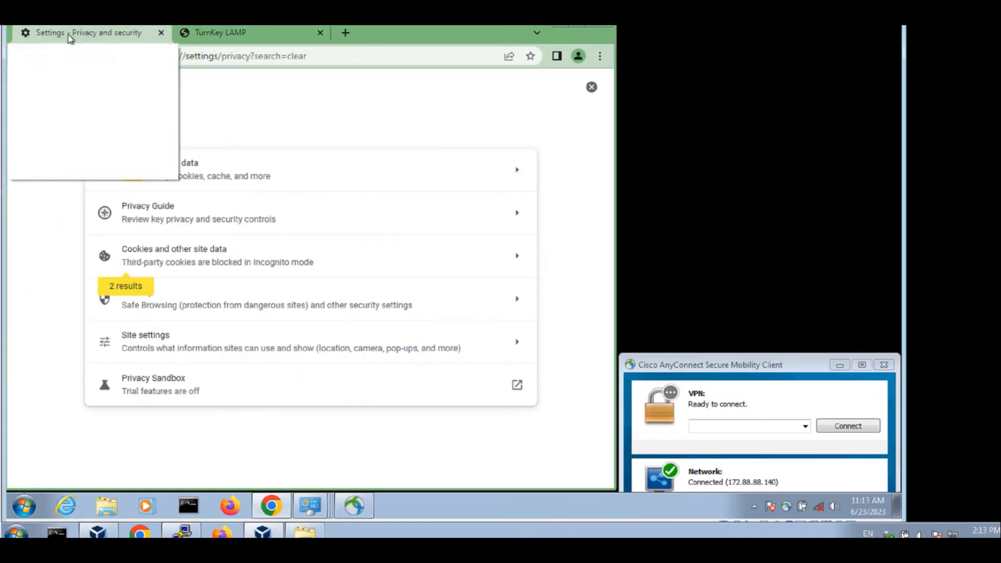
{"action": "left_click", "coordinate": [123, 167]}
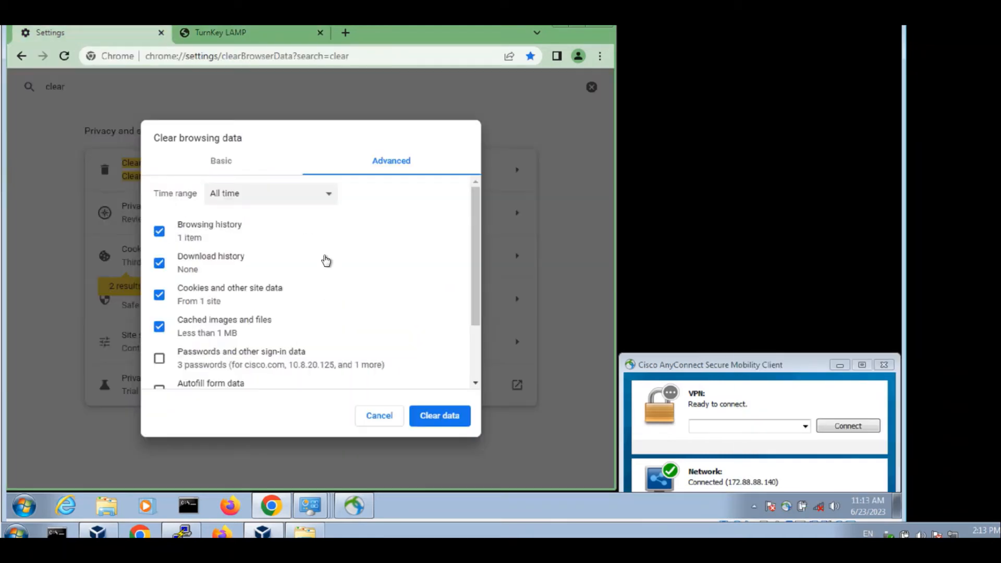
{"action": "left_click", "coordinate": [454, 429]}
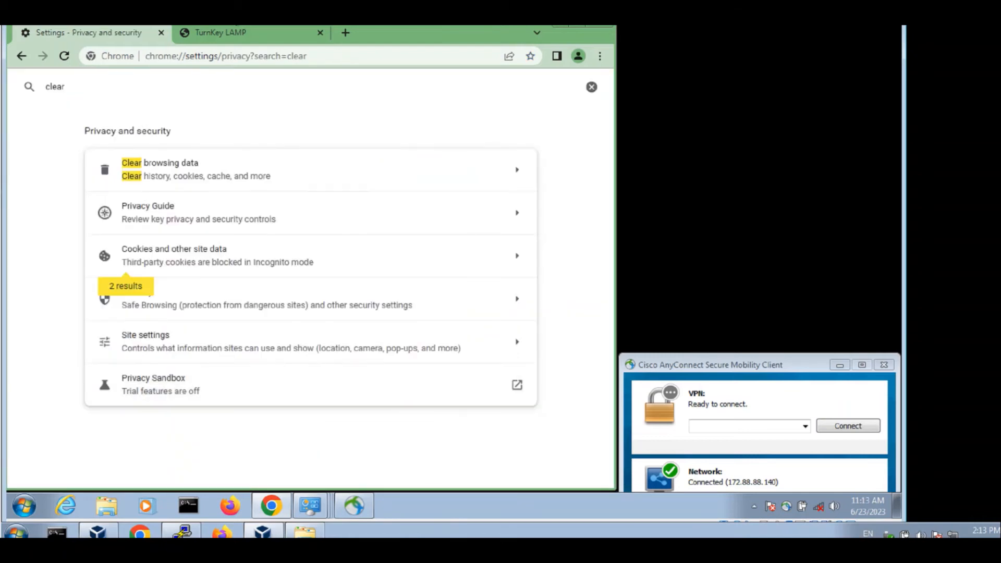
- Reload the TurnKey LAMP page and check that the request's Cookie header holds only Clab_cookie_name
{"action": "left_click", "coordinate": [236, 35]}
{"action": "left_click", "coordinate": [64, 56]}
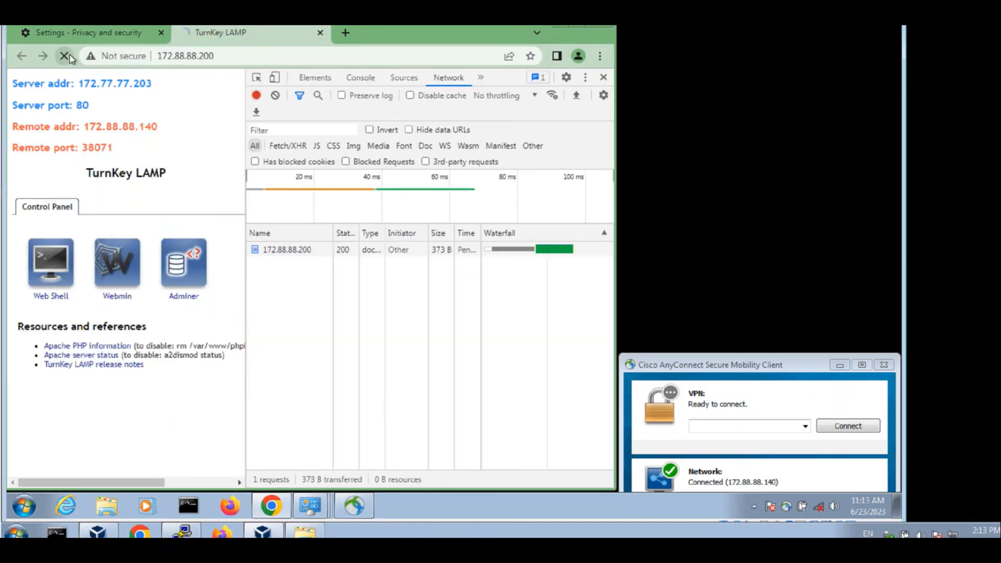
{"action": "left_click", "coordinate": [313, 253]}
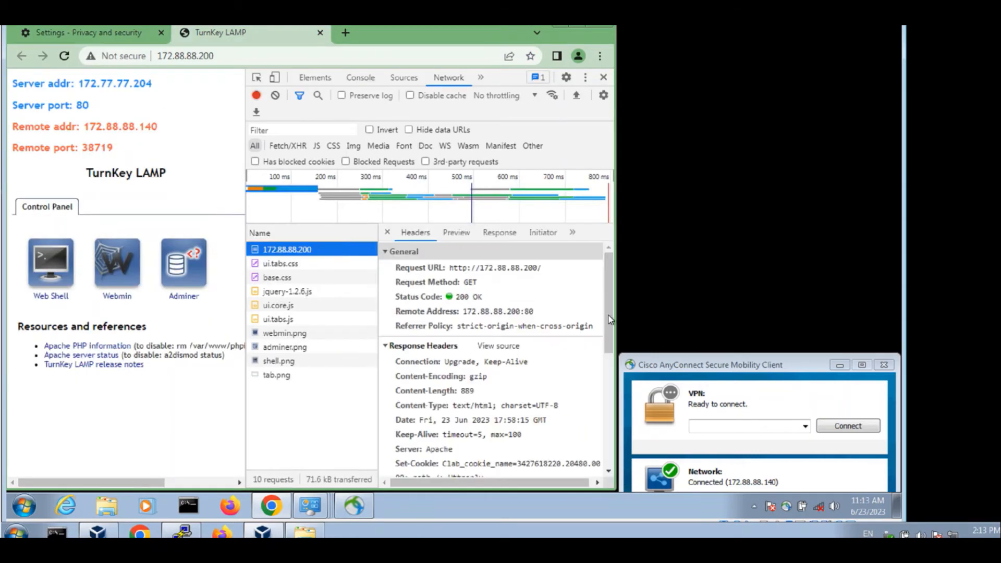
{"action": "left_click_drag", "start_coordinate": [609, 305], "coordinate": [606, 417]}
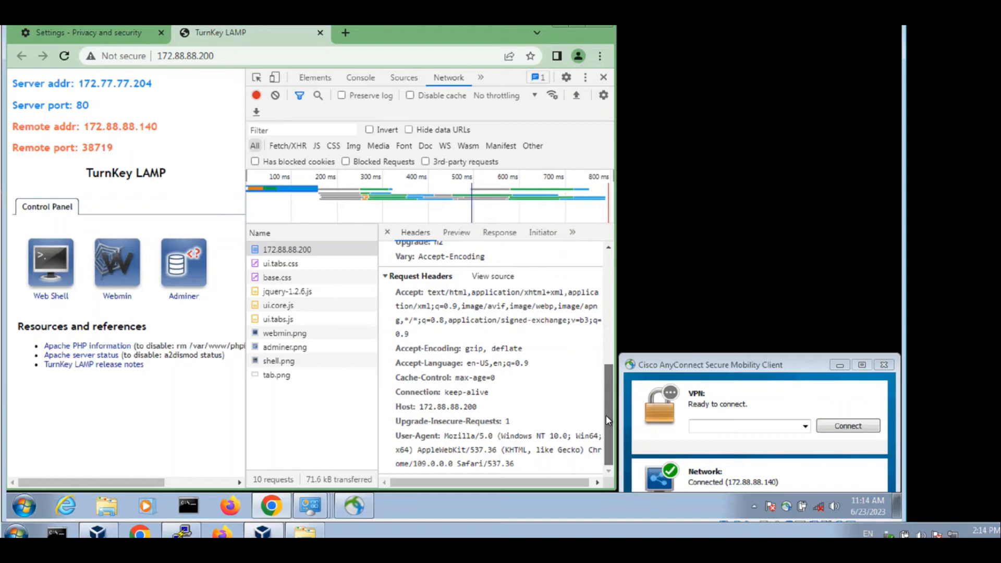
{"action": "left_click_drag", "start_coordinate": [605, 410], "coordinate": [598, 313]}
{"action": "key", "text": "F5"}
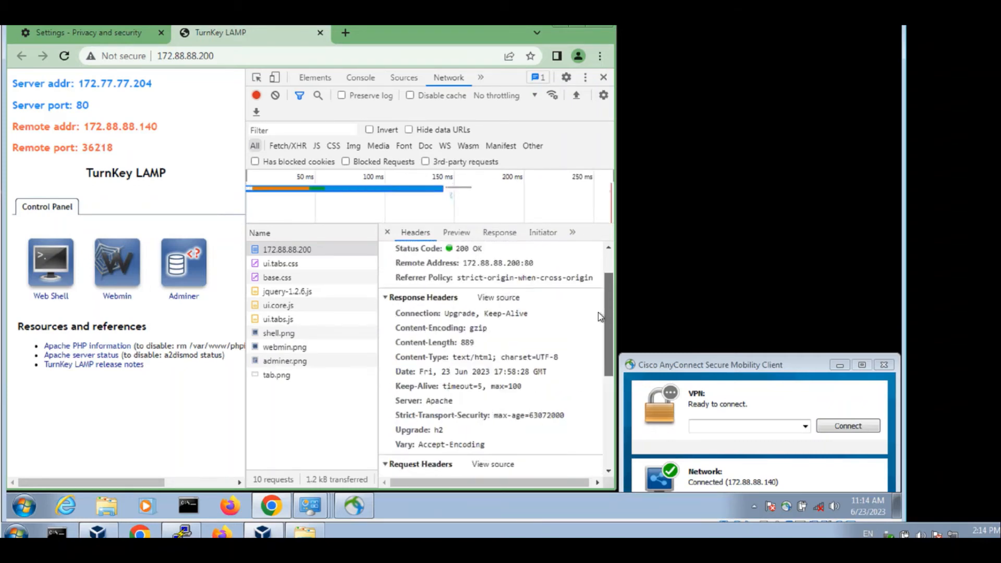
{"action": "scroll", "coordinate": [601, 317], "scroll_direction": "down", "scroll_amount": 5}
{"action": "left_click", "coordinate": [488, 405]}
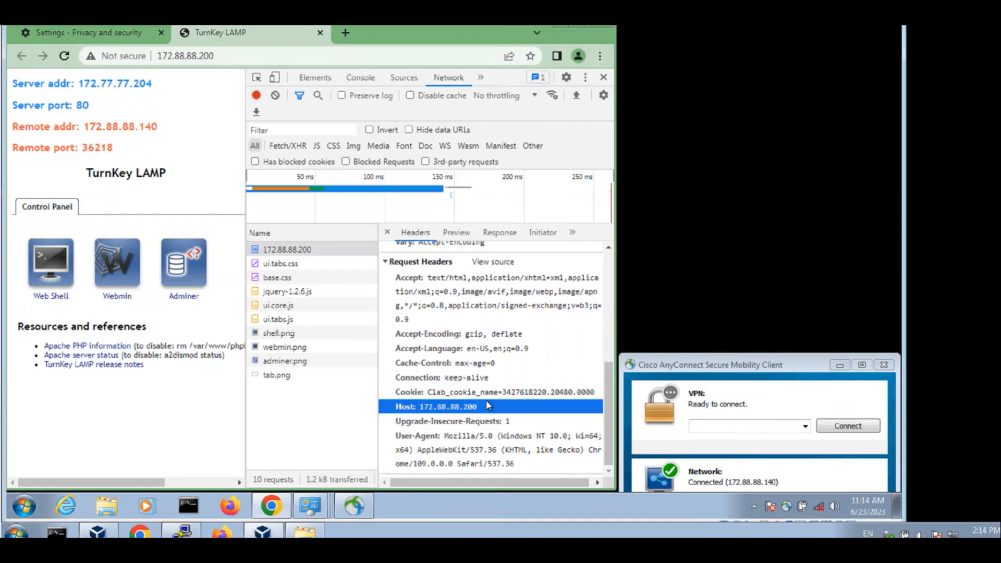
{"action": "left_click", "coordinate": [456, 395]}
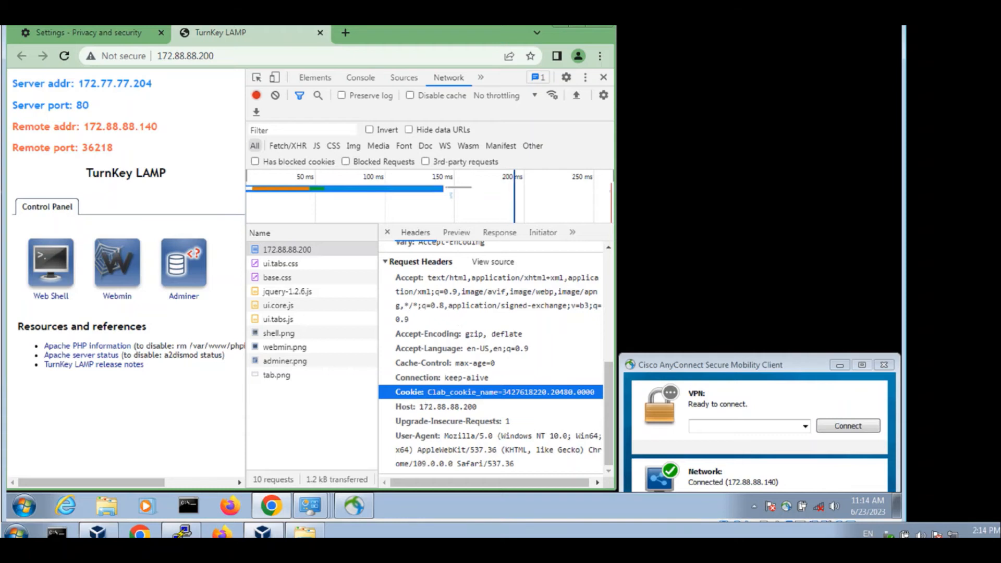
{"action": "left_click", "coordinate": [323, 55]}
{"action": "key", "text": "ctrl+c"}
- Load 172.88.88.200 in a new tab, reload it twice, and dismiss the Chrome update notice
{"action": "left_click", "coordinate": [346, 33]}
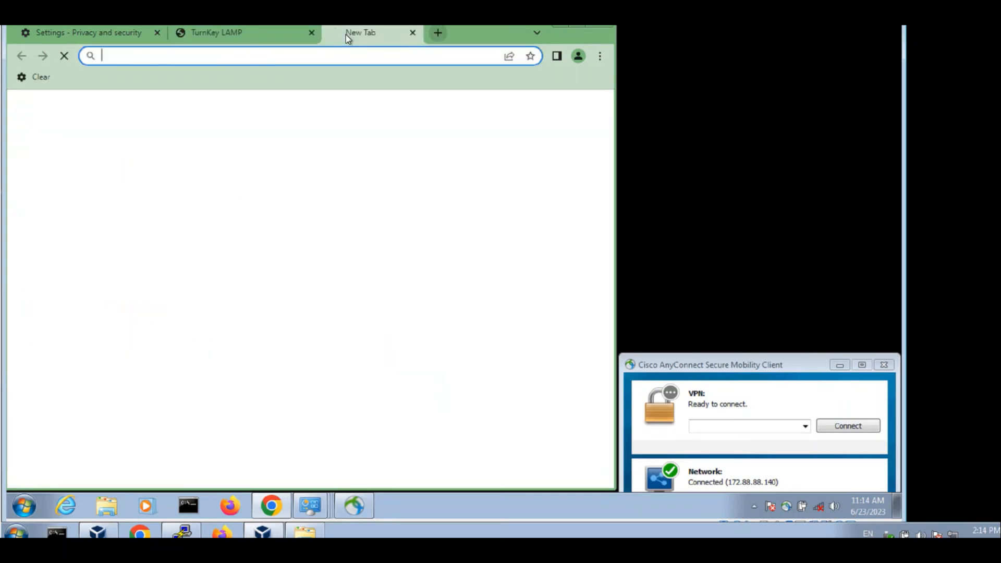
{"action": "key", "text": "ctrl+v"}
{"action": "key", "text": "Return"}
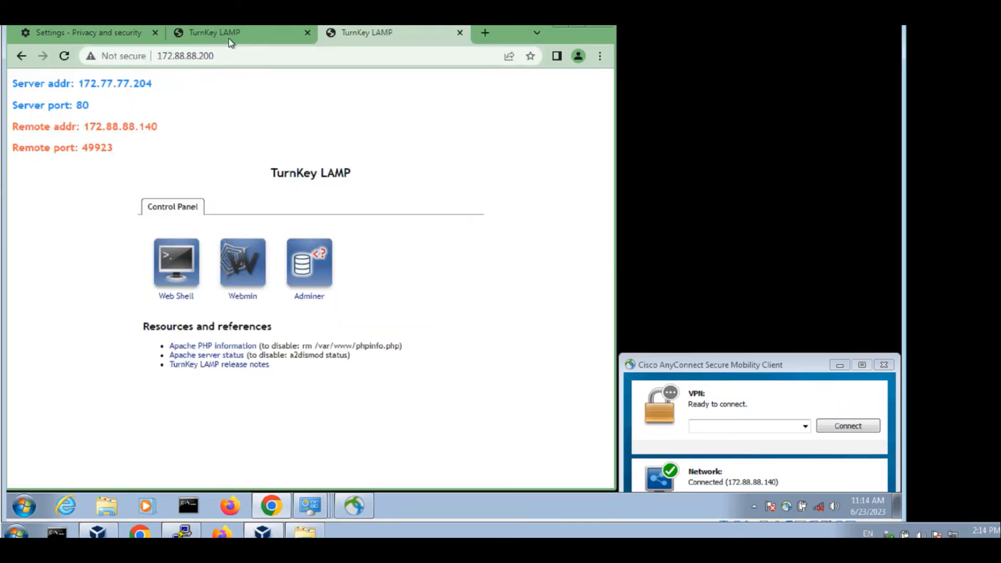
{"action": "key", "text": "F5"}
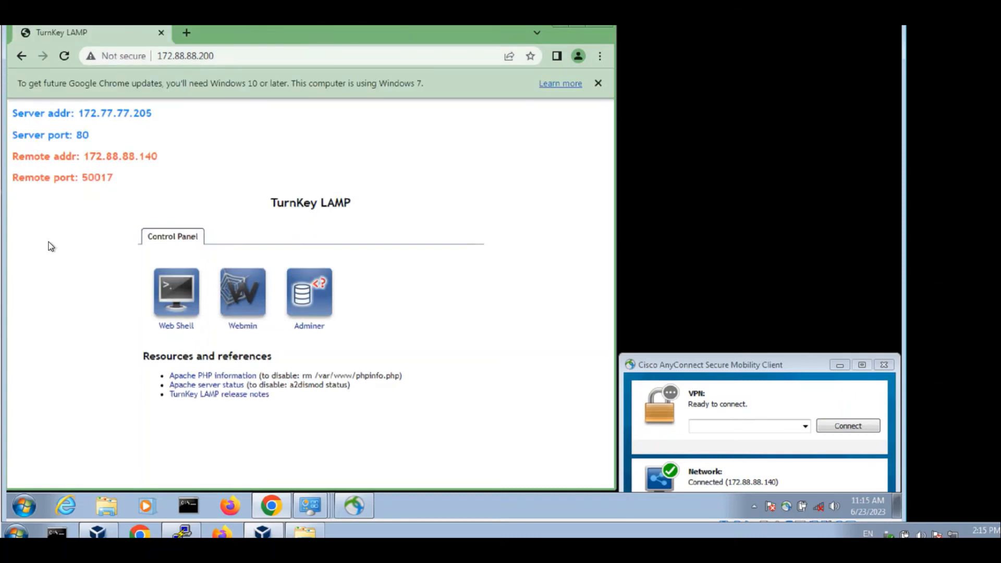
{"action": "key", "text": "F5"}
{"action": "key", "text": "F5"}
{"action": "left_click", "coordinate": [598, 83]}
- Open Developer tools, reload, and view the 172.88.88.200 request headers
{"action": "left_click", "coordinate": [600, 56]}
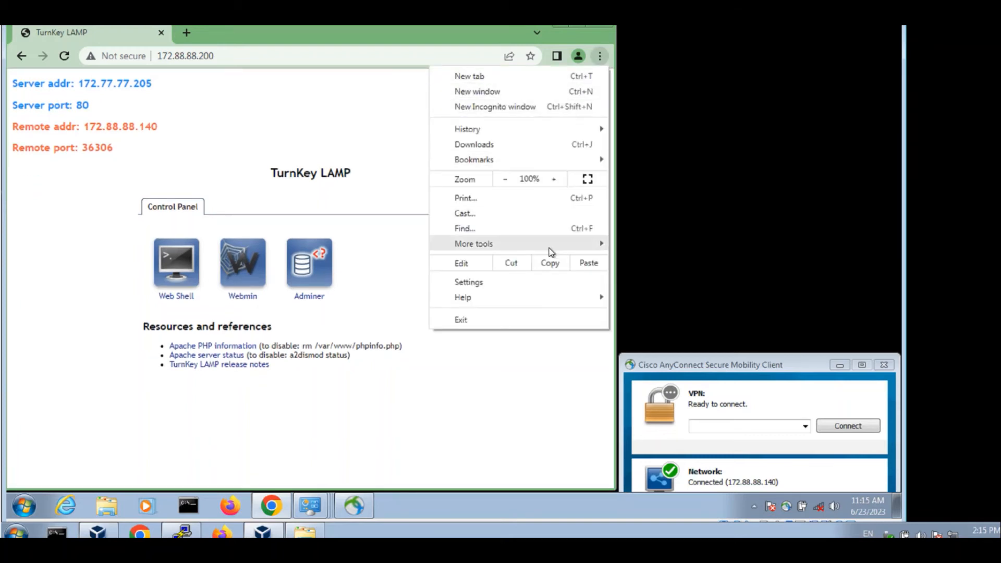
{"action": "mouse_move", "coordinate": [572, 245]}
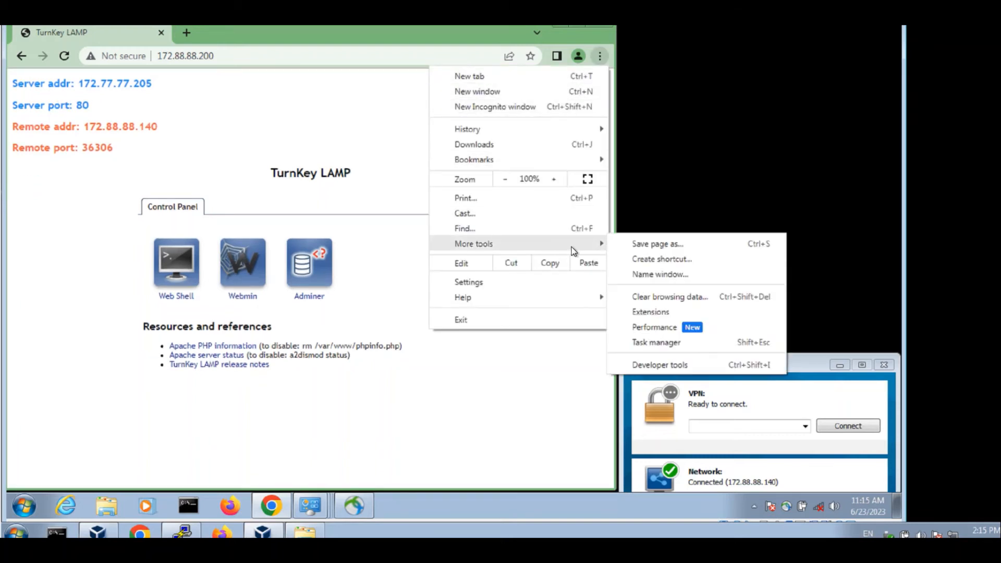
{"action": "left_click", "coordinate": [665, 364]}
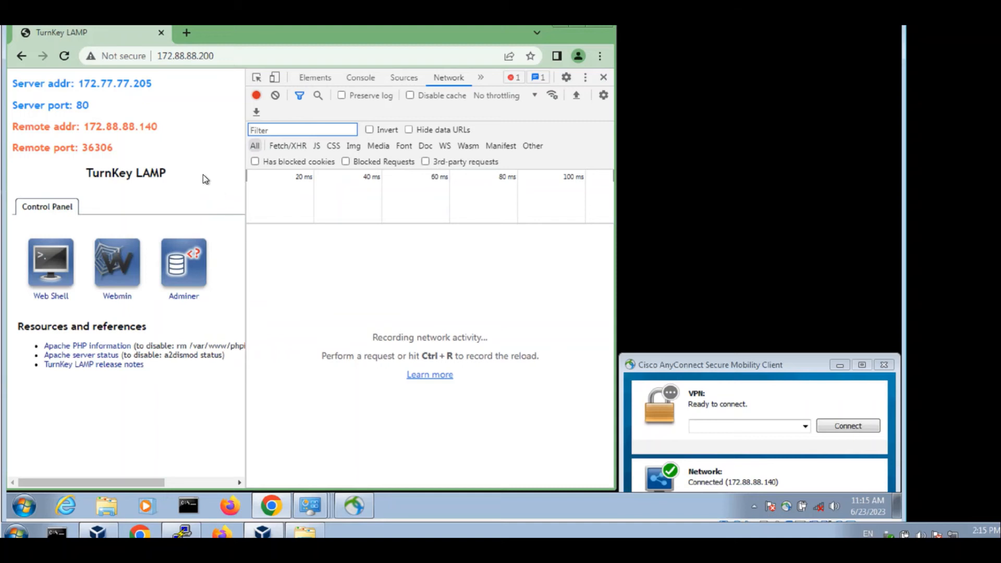
{"action": "key", "text": "ctrl+r"}
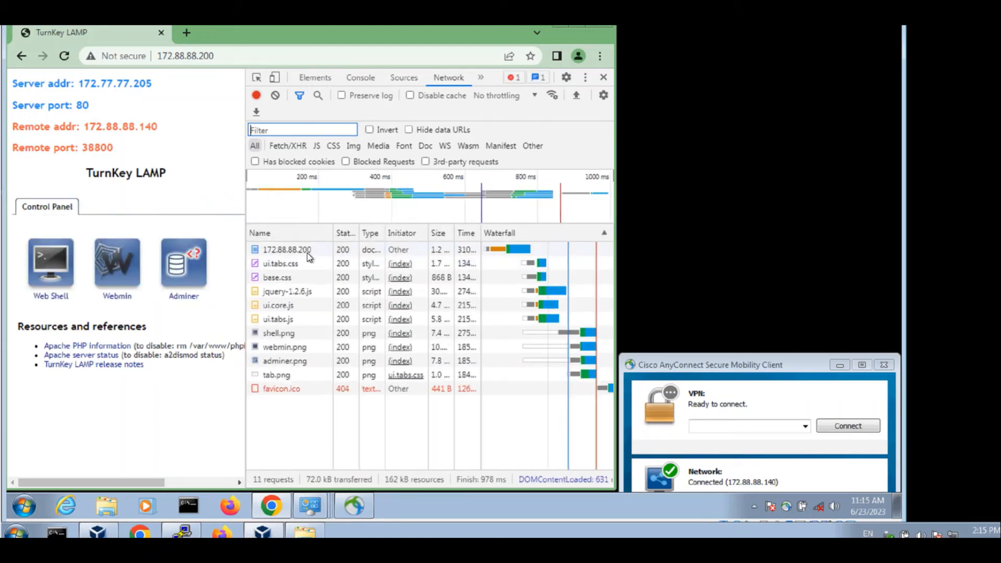
{"action": "left_click", "coordinate": [308, 253]}
{"action": "left_click_drag", "start_coordinate": [605, 277], "coordinate": [605, 412]}
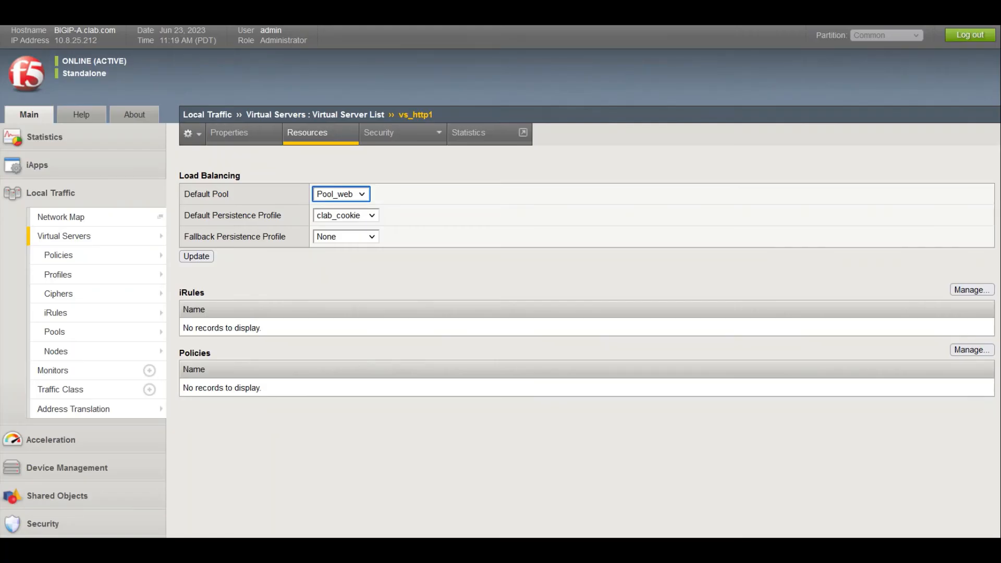
- Set vs_http1's Fallback Persistence Profile to source_addr, save, and show its Properties
{"action": "mouse_move", "coordinate": [184, 215]}
{"action": "left_mouse_down"}
{"action": "mouse_move", "coordinate": [290, 218]}
{"action": "mouse_move", "coordinate": [186, 221]}
{"action": "left_mouse_up"}
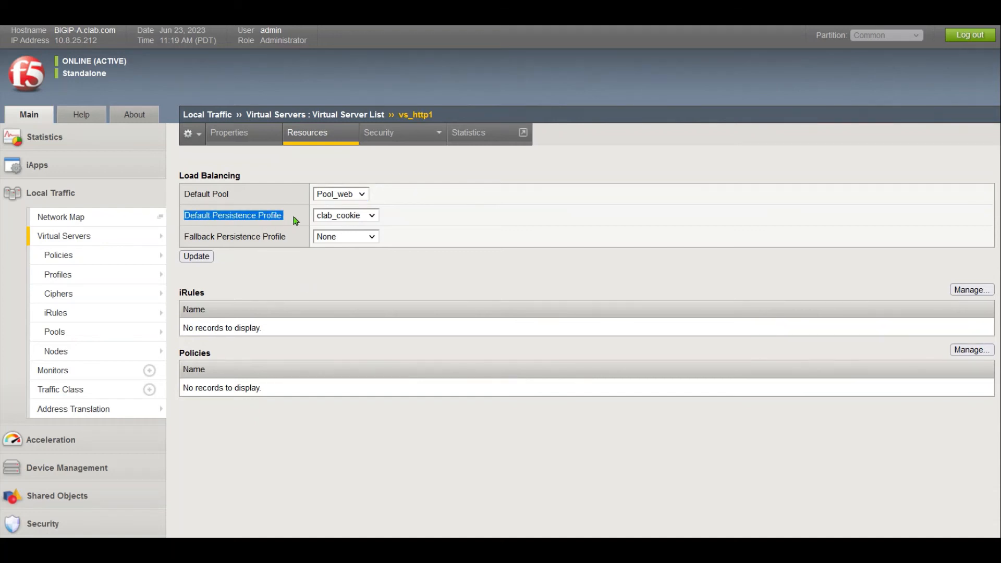
{"action": "left_click", "coordinate": [351, 241]}
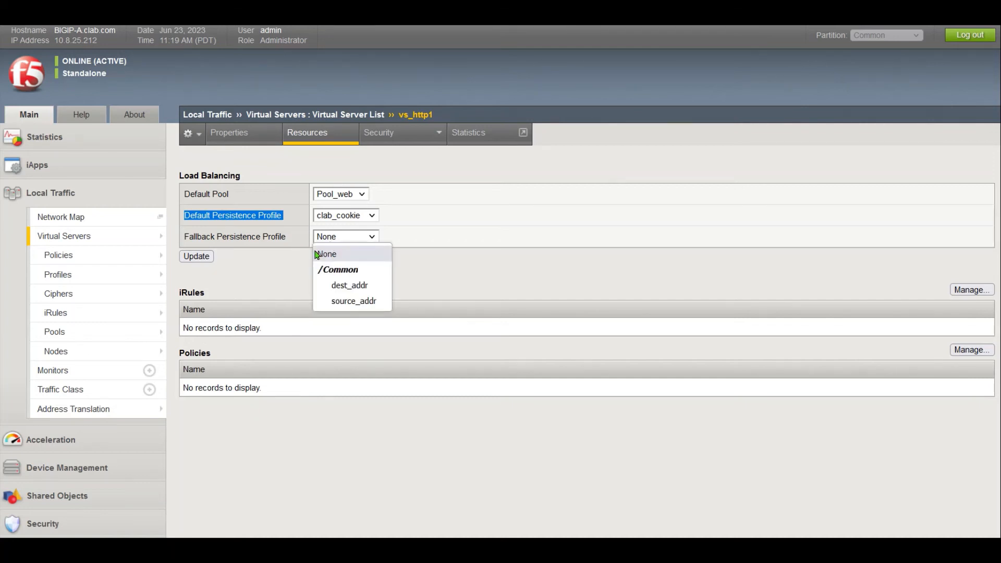
{"action": "left_click", "coordinate": [354, 302]}
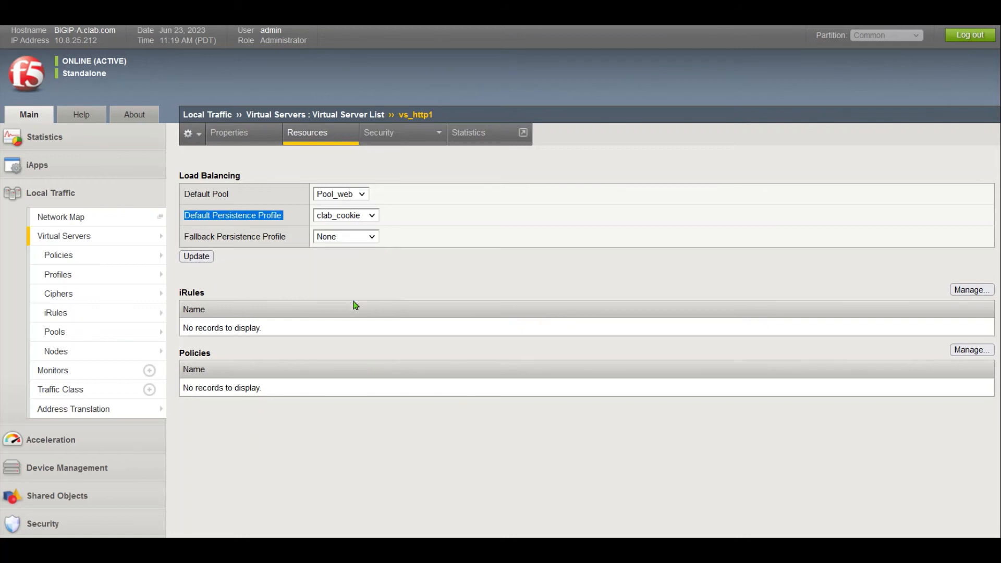
{"action": "left_click", "coordinate": [211, 258]}
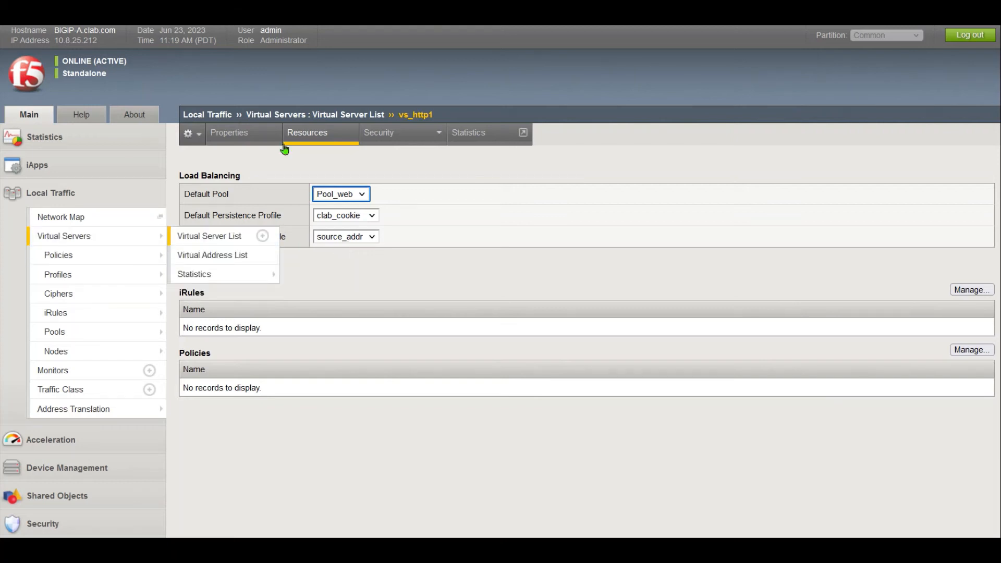
{"action": "left_click", "coordinate": [236, 140]}
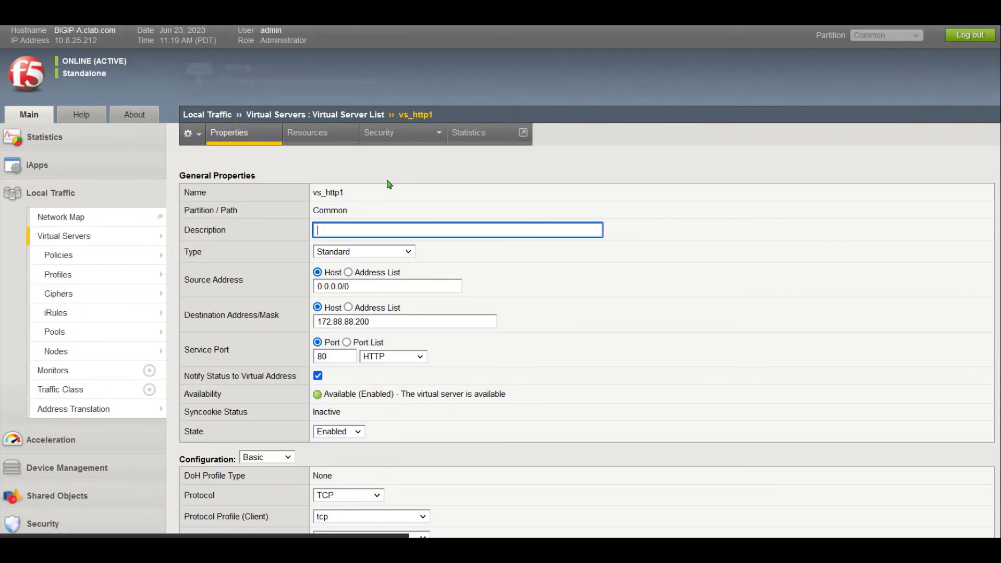